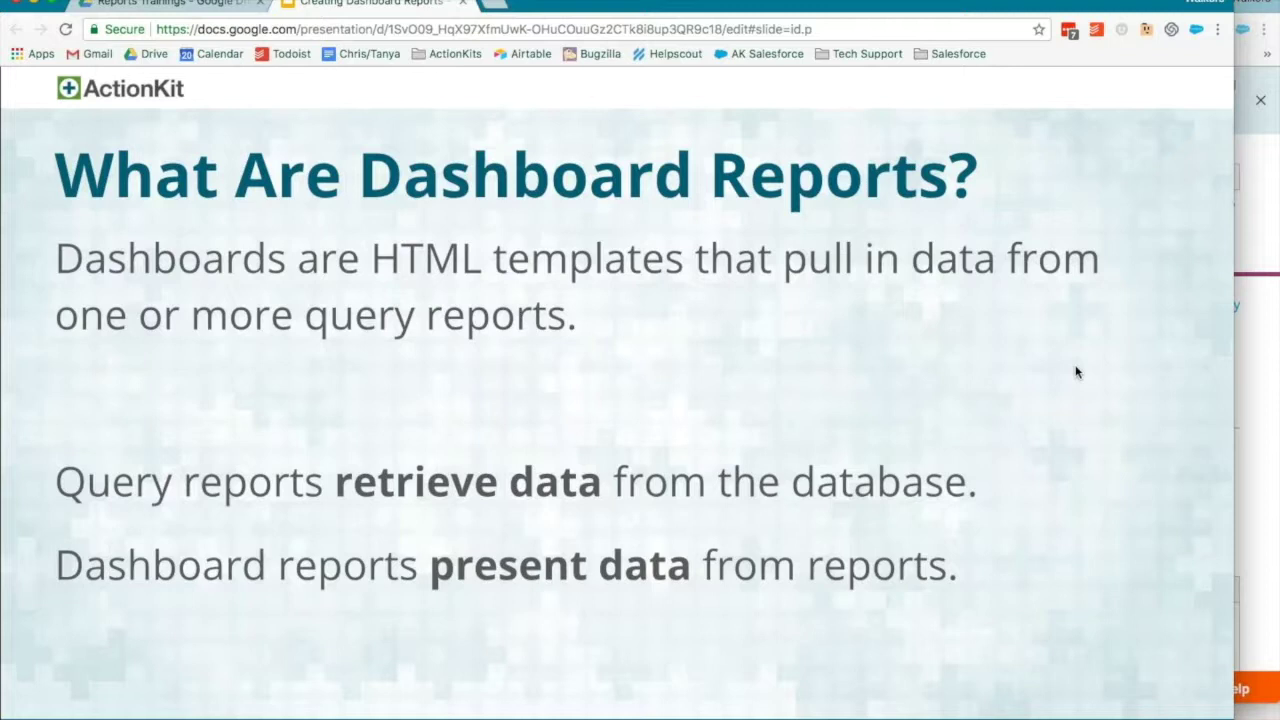
Step: Review the slides from "What Are Dashboard Reports?" through "Using Input Parameters", including the dashboard examples and the two ways to include reports
{"action": "key", "text": "Right"}
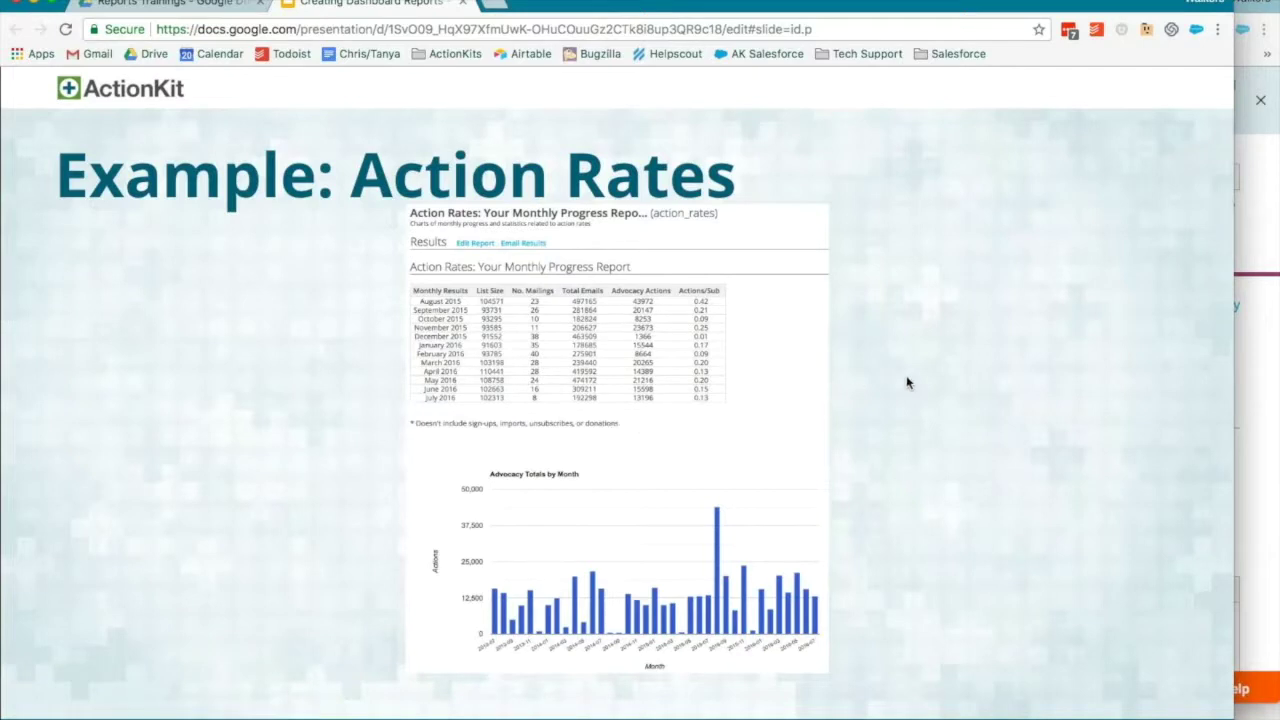
{"action": "key", "text": "Right"}
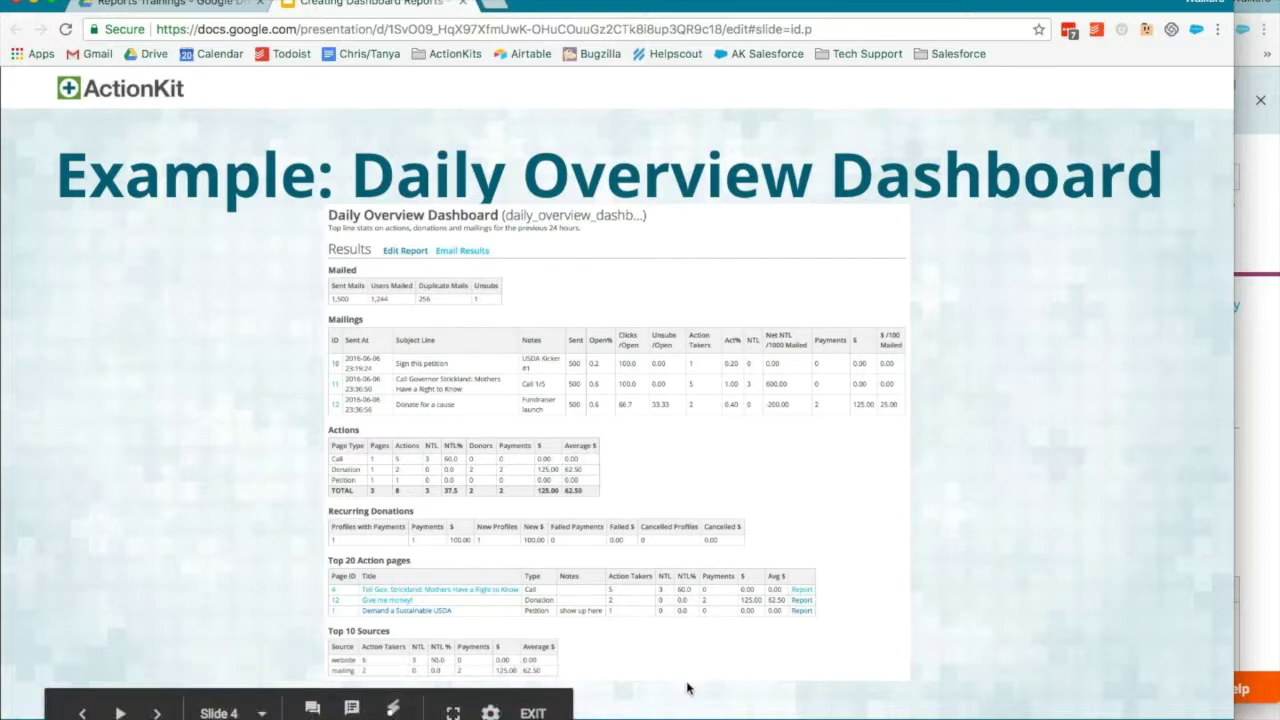
{"action": "key", "text": "Right"}
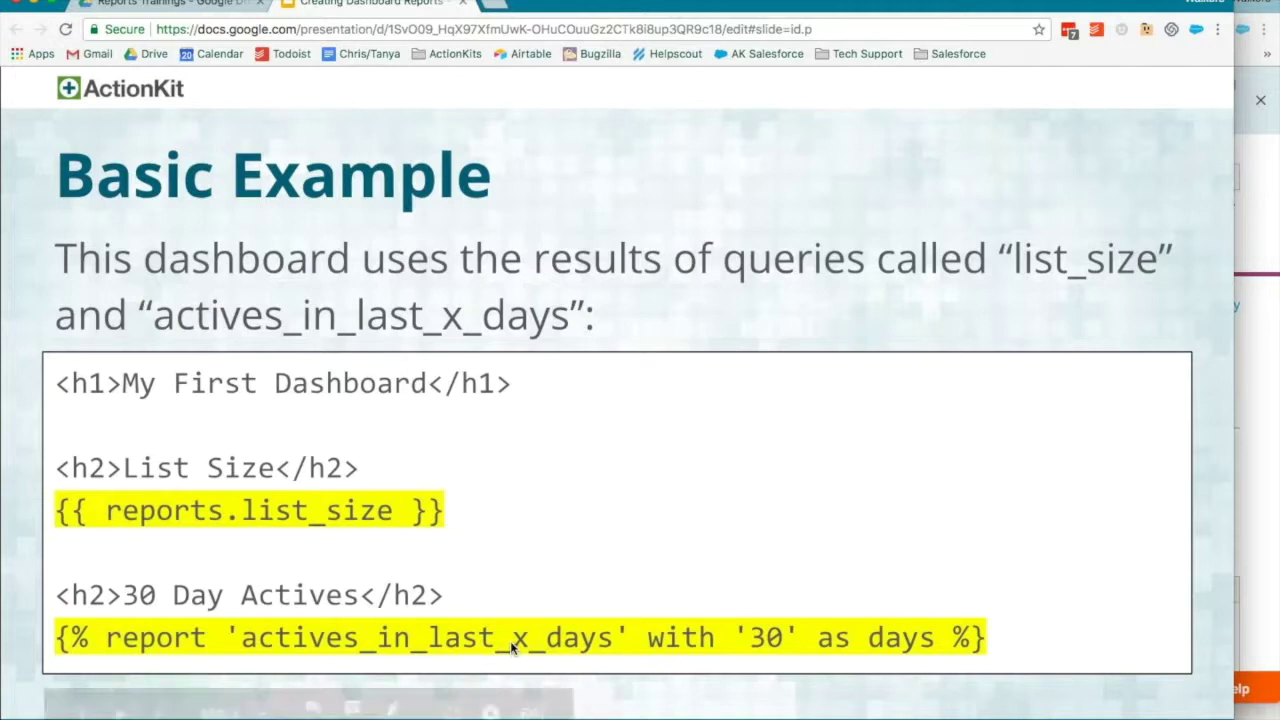
{"action": "left_click", "coordinate": [612, 535]}
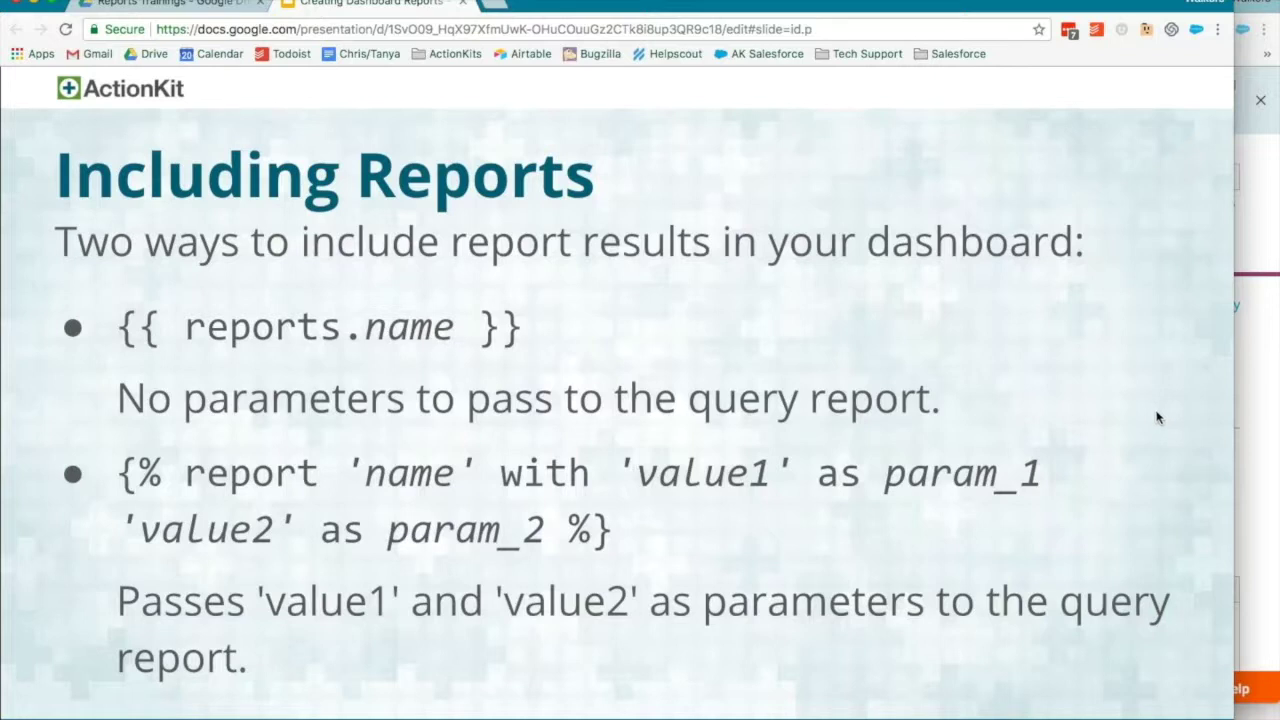
{"action": "key", "text": "Right"}
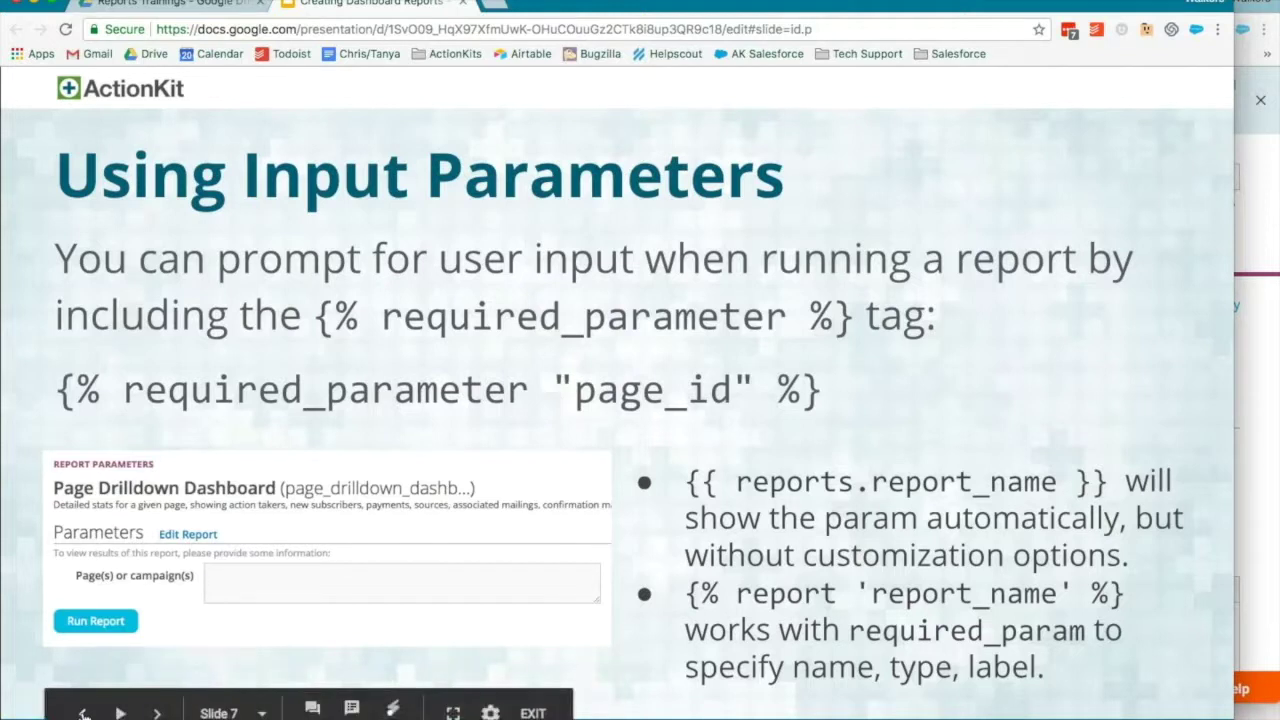
{"action": "left_click", "coordinate": [82, 712]}
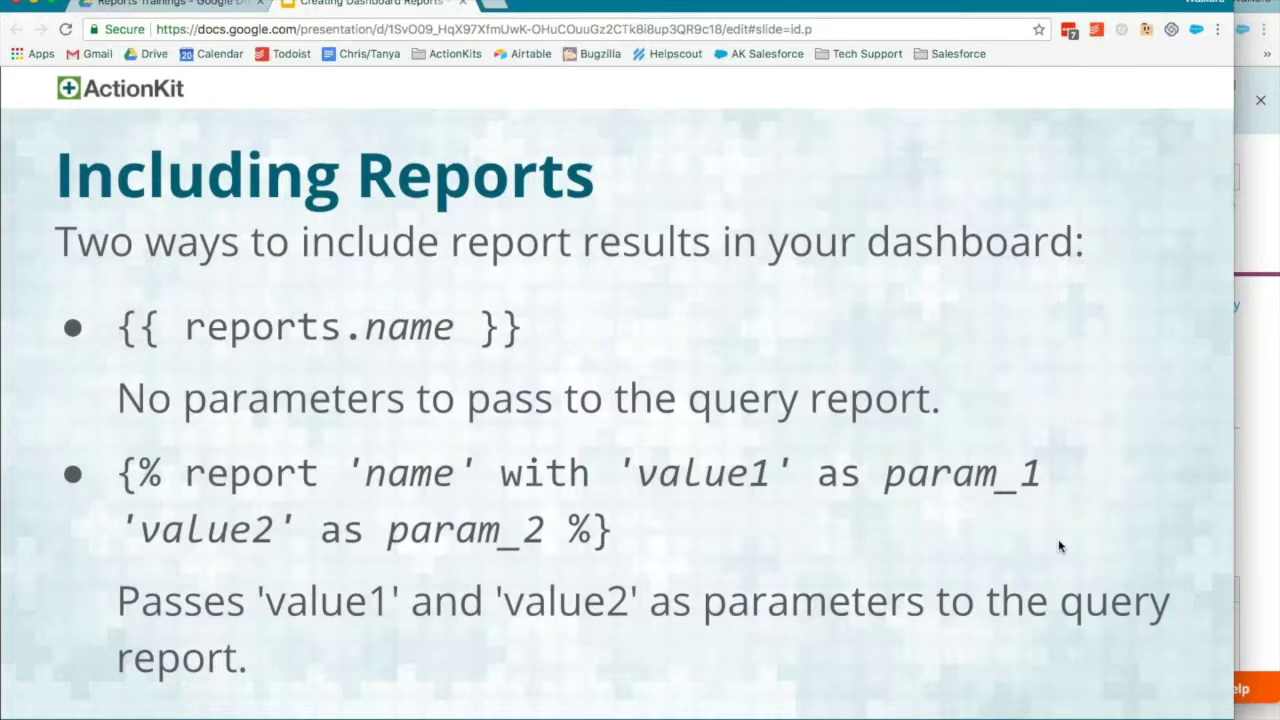
{"action": "key", "text": "Right"}
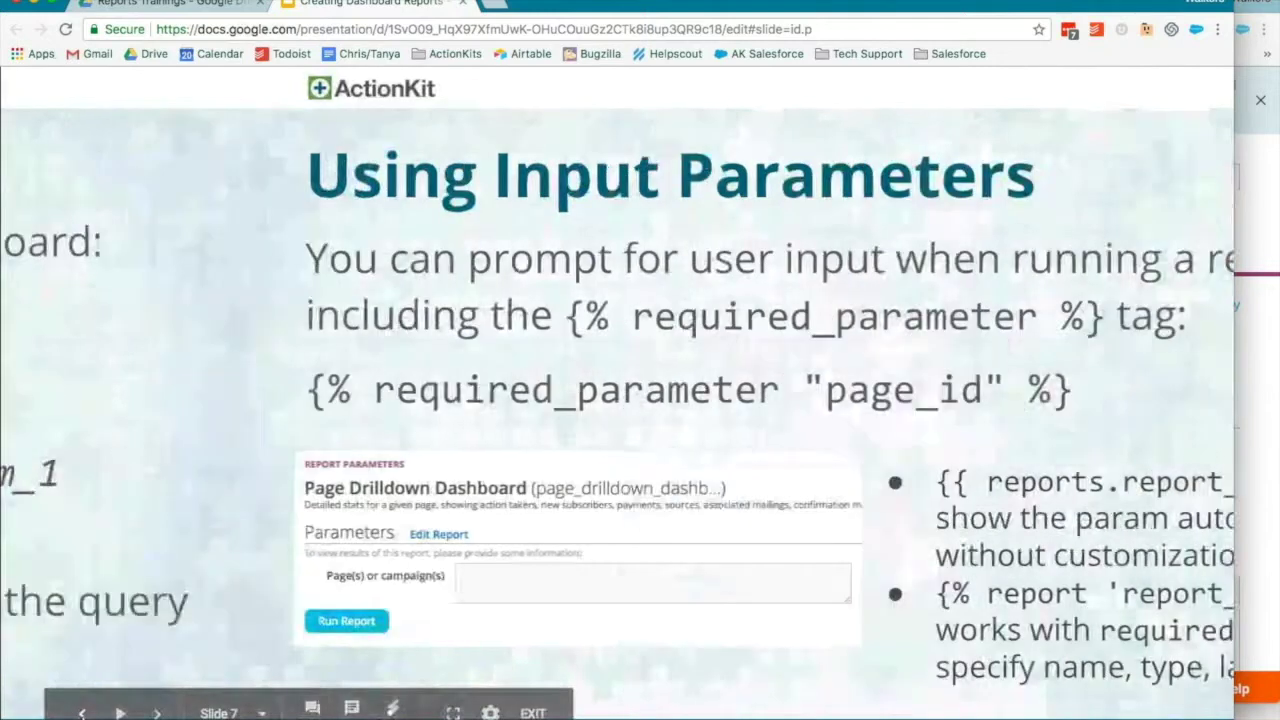
Step: Return to the Daily Overview Dashboard example, and advance through the slides again to "Special Input Parameters"
{"action": "left_click", "coordinate": [82, 712]}
{"action": "key", "text": "Left"}
{"action": "key", "text": "Left"}
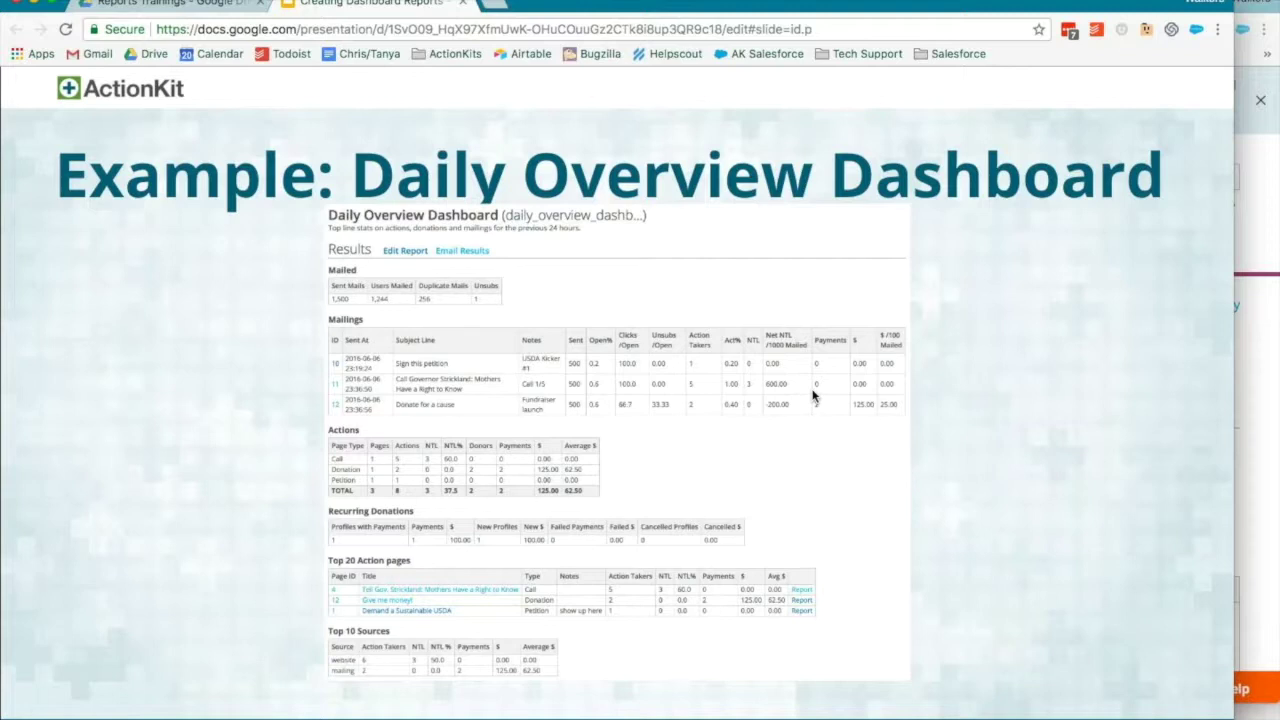
{"action": "mouse_move", "coordinate": [145, 656]}
{"action": "mouse_move", "coordinate": [108, 710]}
{"action": "left_click", "coordinate": [157, 713]}
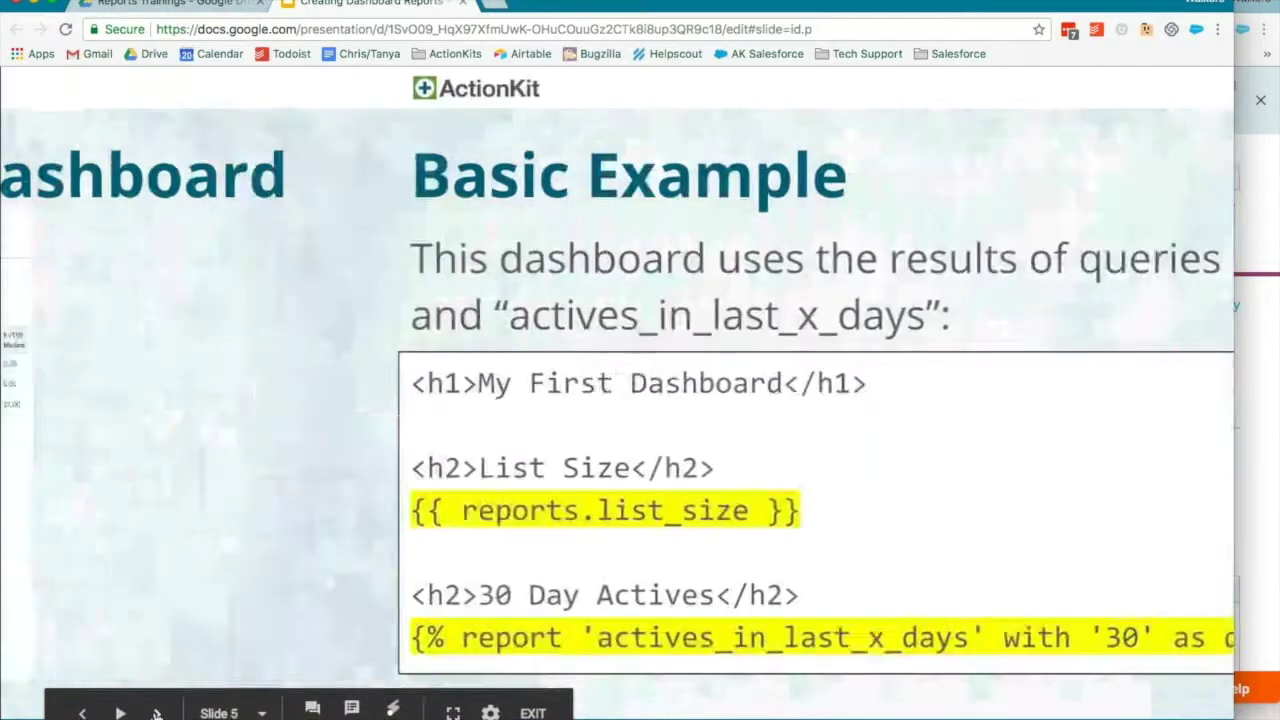
{"action": "left_click", "coordinate": [157, 713]}
{"action": "left_click", "coordinate": [157, 713]}
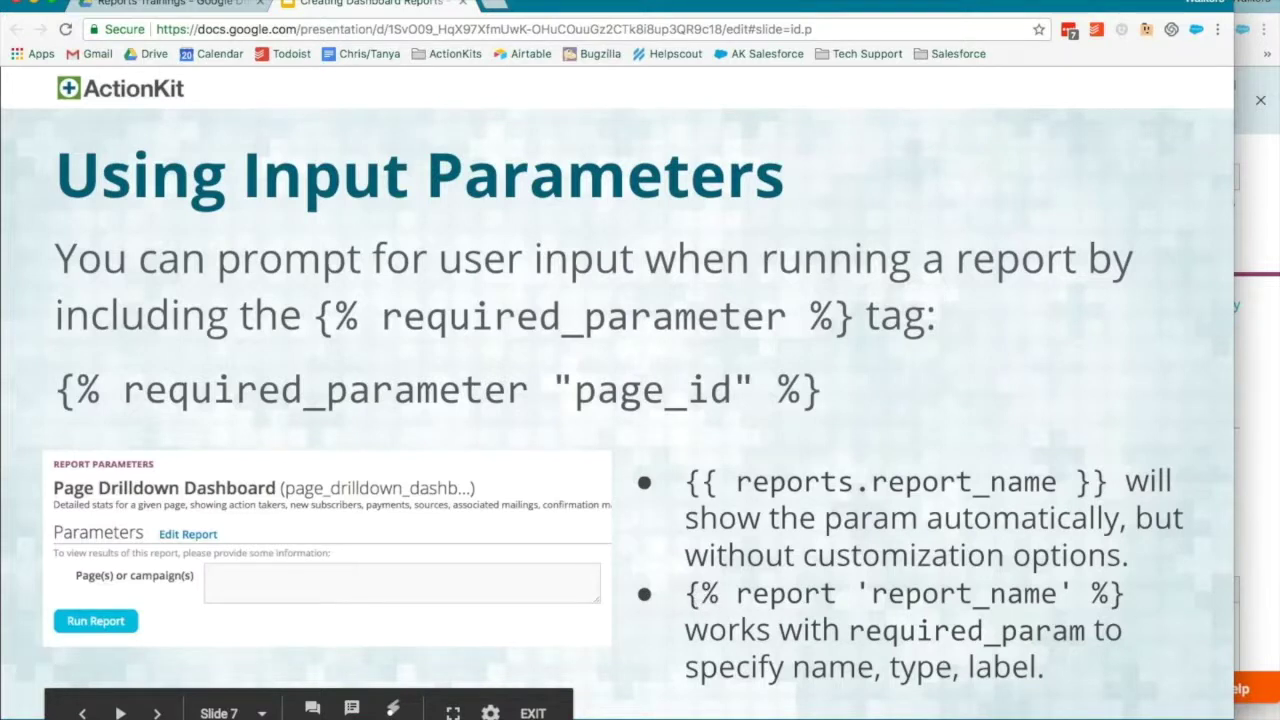
{"action": "left_click", "coordinate": [157, 713]}
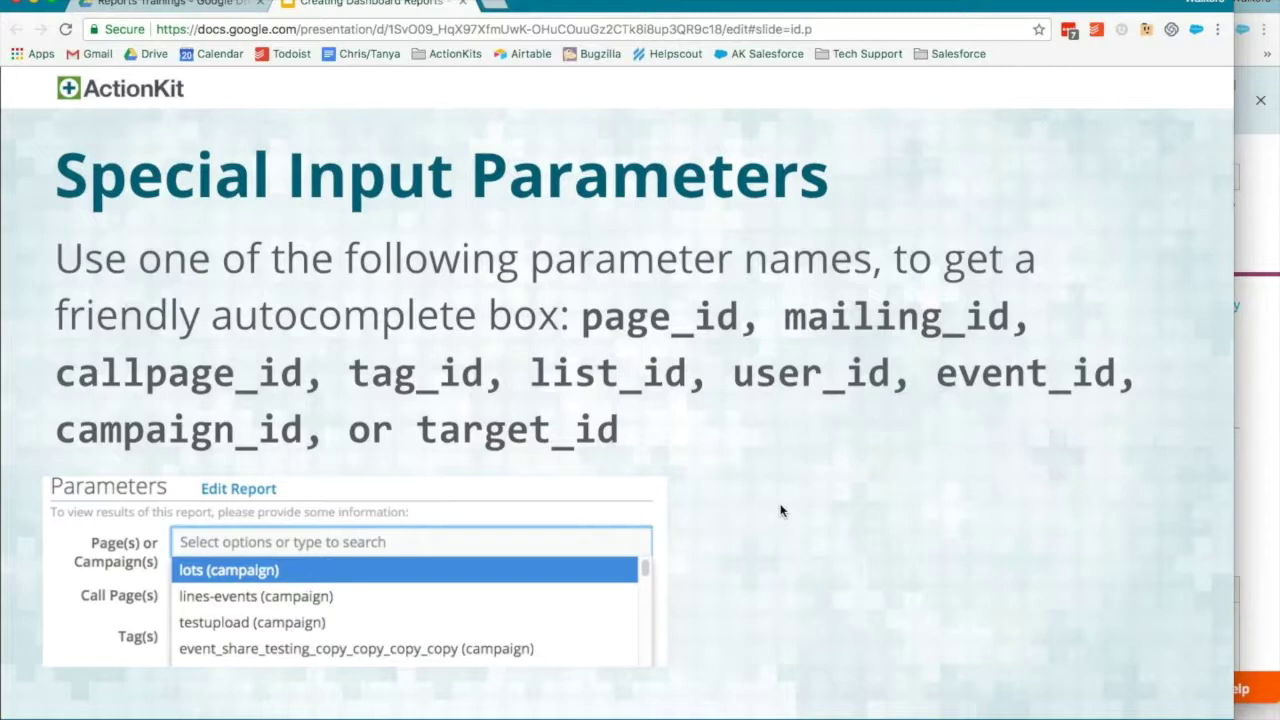
Step: Examine the "Input Parameter Attributes" slide, look back at "Using Input Parameters", and advance to the query reports exercise
{"action": "key", "text": "Right"}
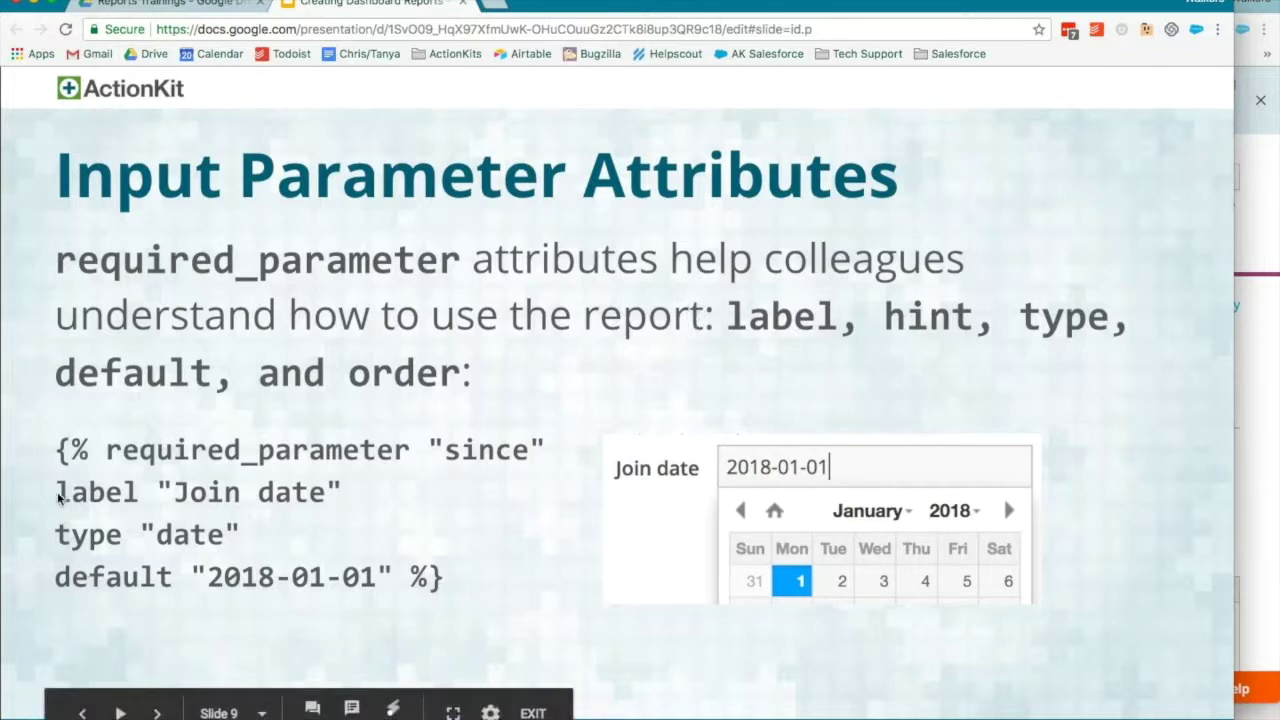
{"action": "left_click", "coordinate": [152, 497]}
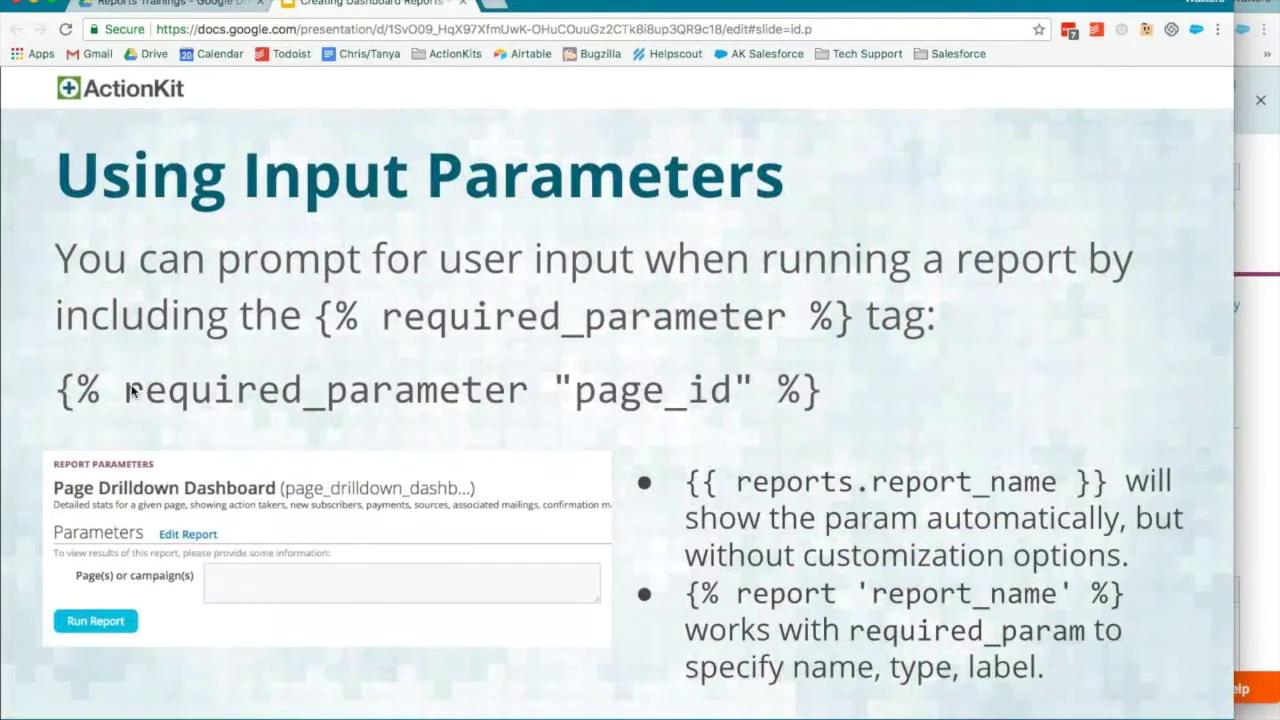
{"action": "key", "text": "Right"}
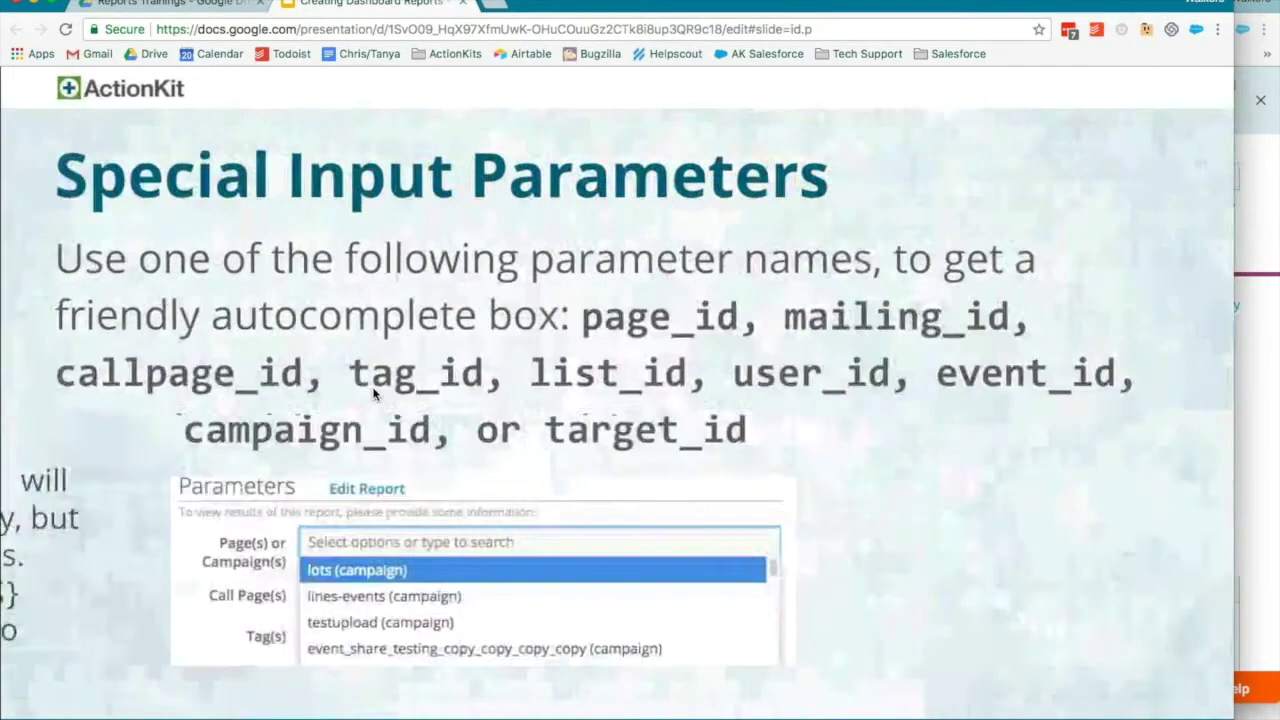
{"action": "key", "text": "Right"}
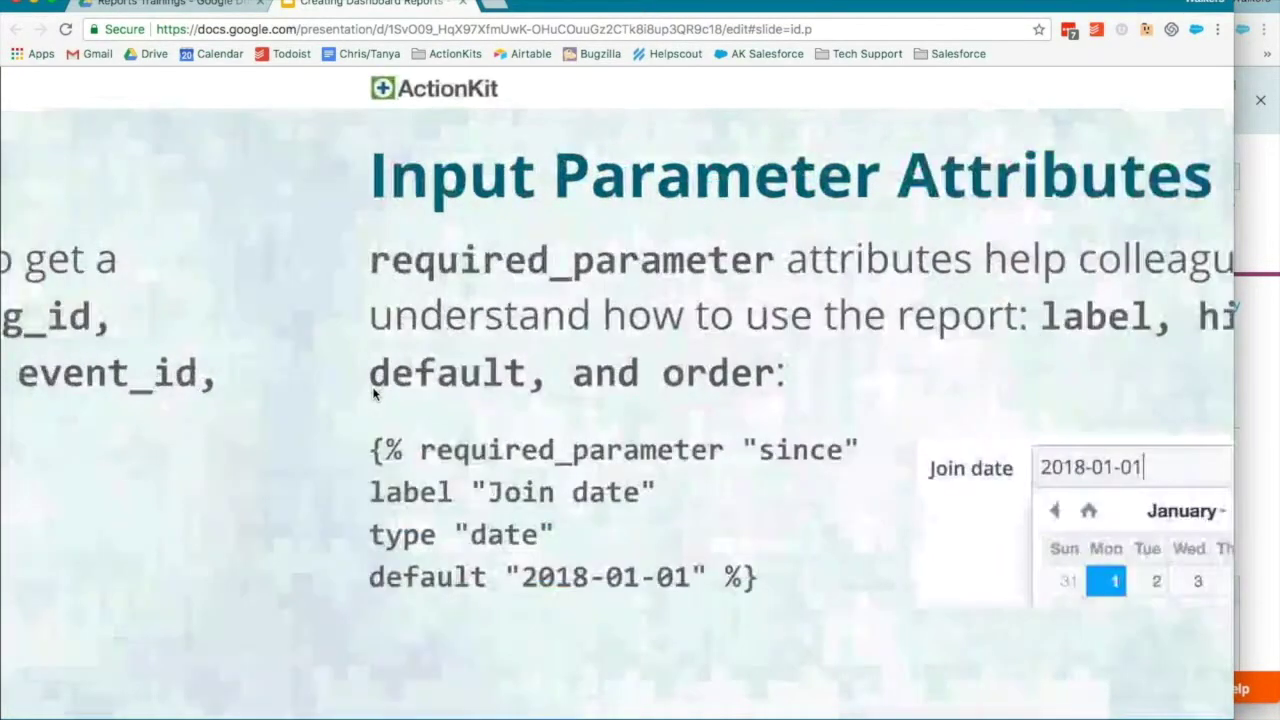
{"action": "key", "text": "Right"}
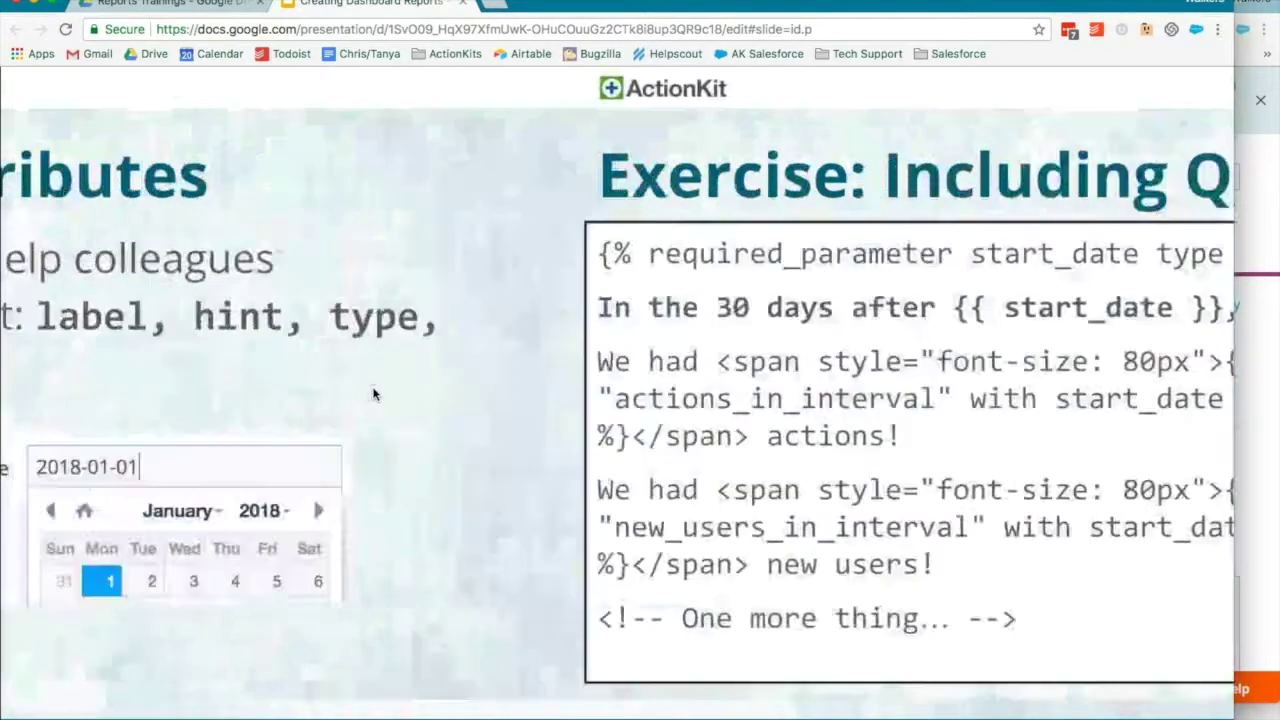
{"action": "key", "text": "Left"}
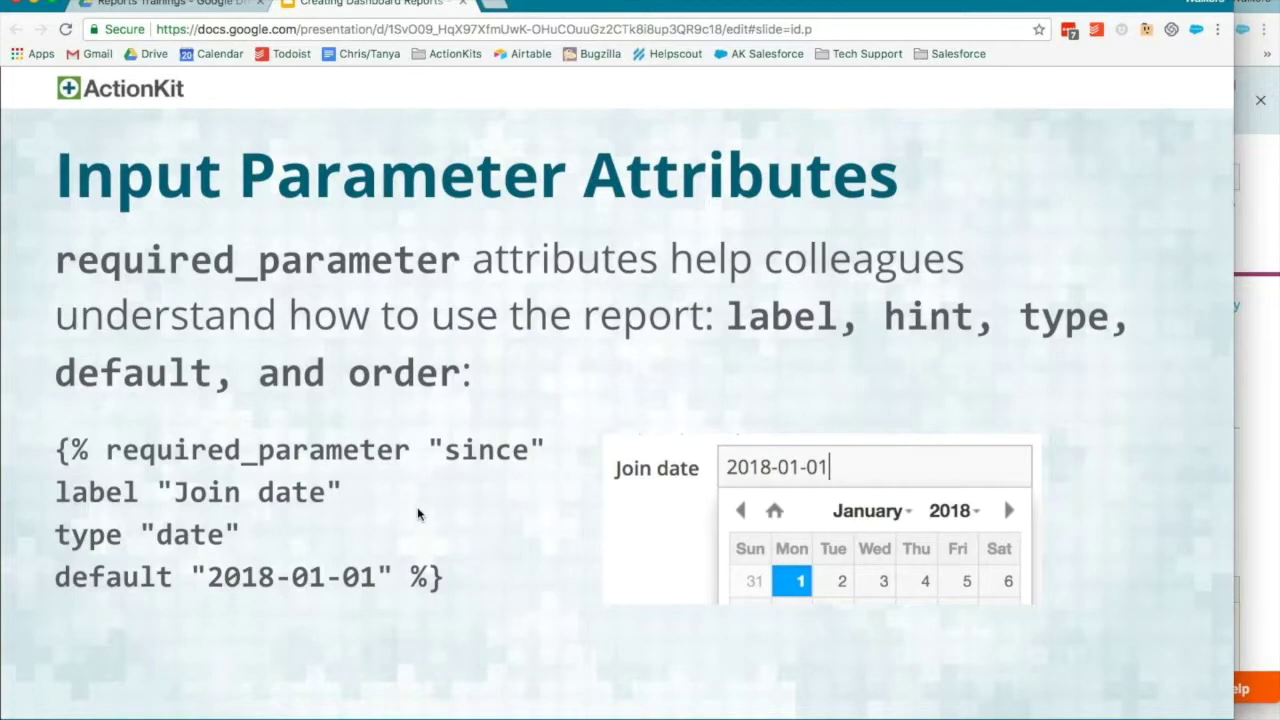
{"action": "key", "text": "Right"}
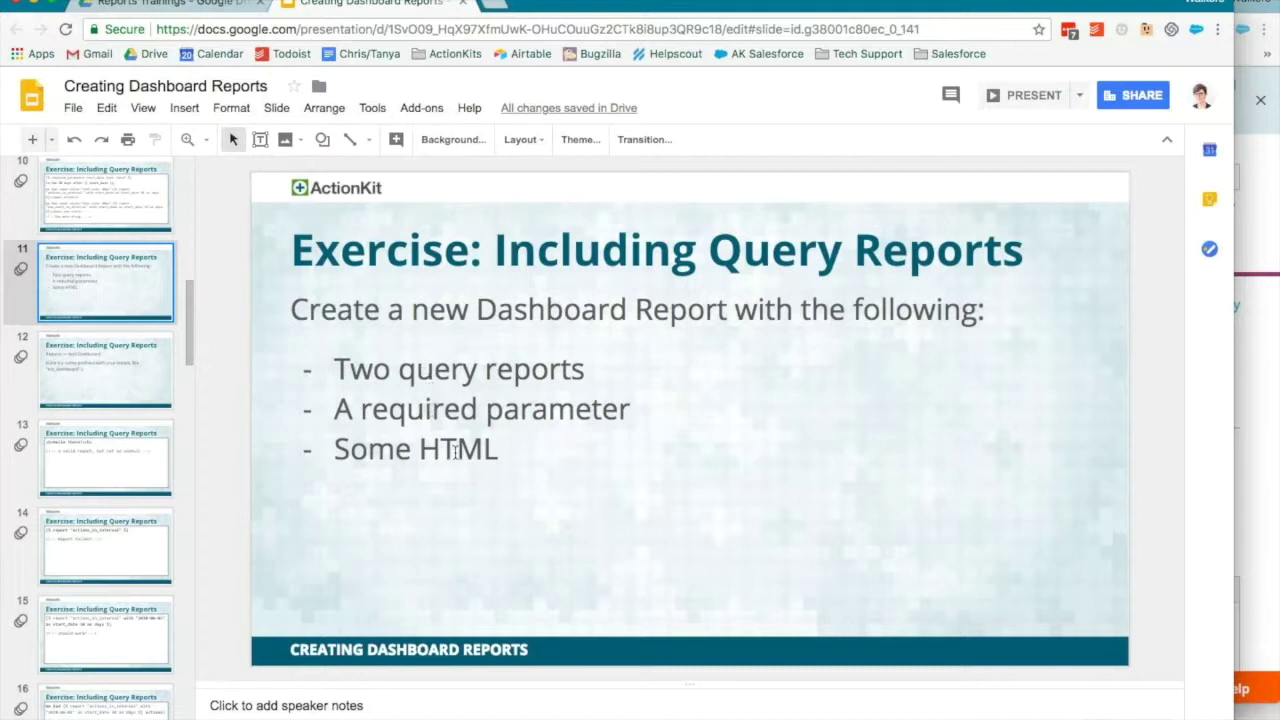
Step: Read exercise slides 12 to 14 on adding a dashboard, entering simple HTML and including the actions_in_interval report
{"action": "left_click", "coordinate": [96, 395]}
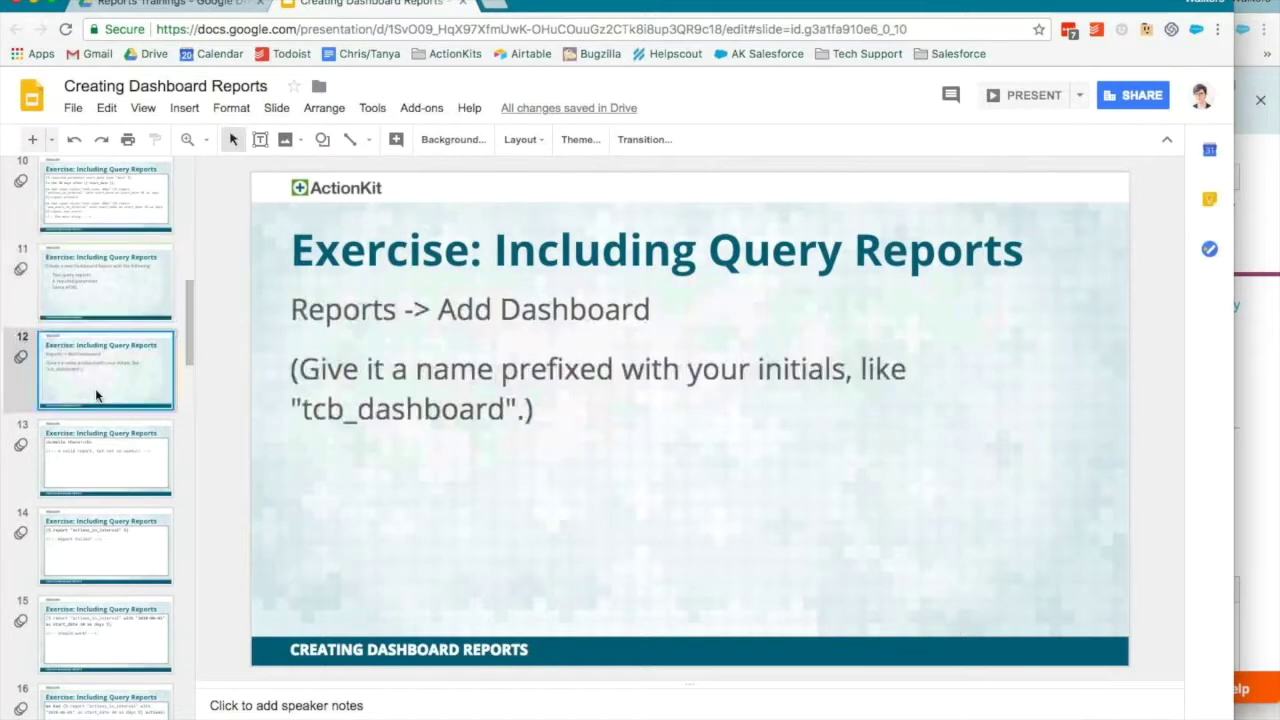
{"action": "key", "text": "Down"}
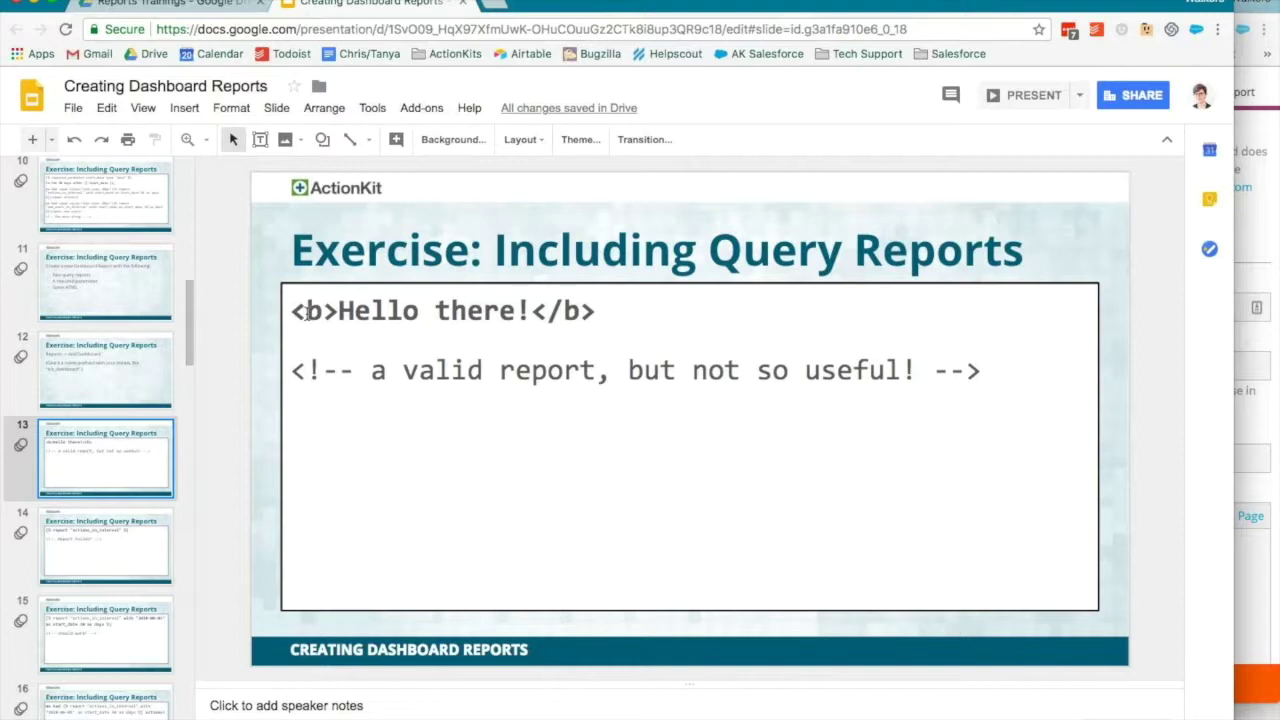
{"action": "scroll", "coordinate": [115, 545], "scroll_direction": "down", "scroll_amount": 2}
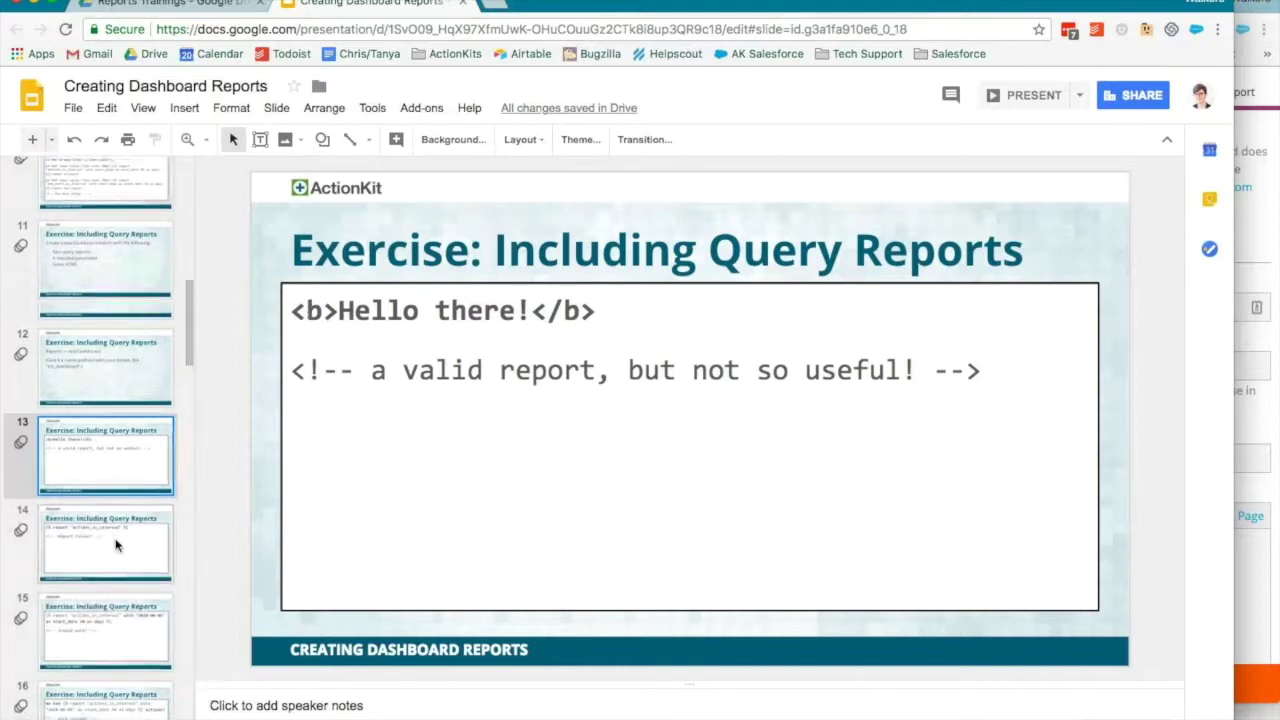
{"action": "scroll", "coordinate": [115, 545], "scroll_direction": "down", "scroll_amount": 1}
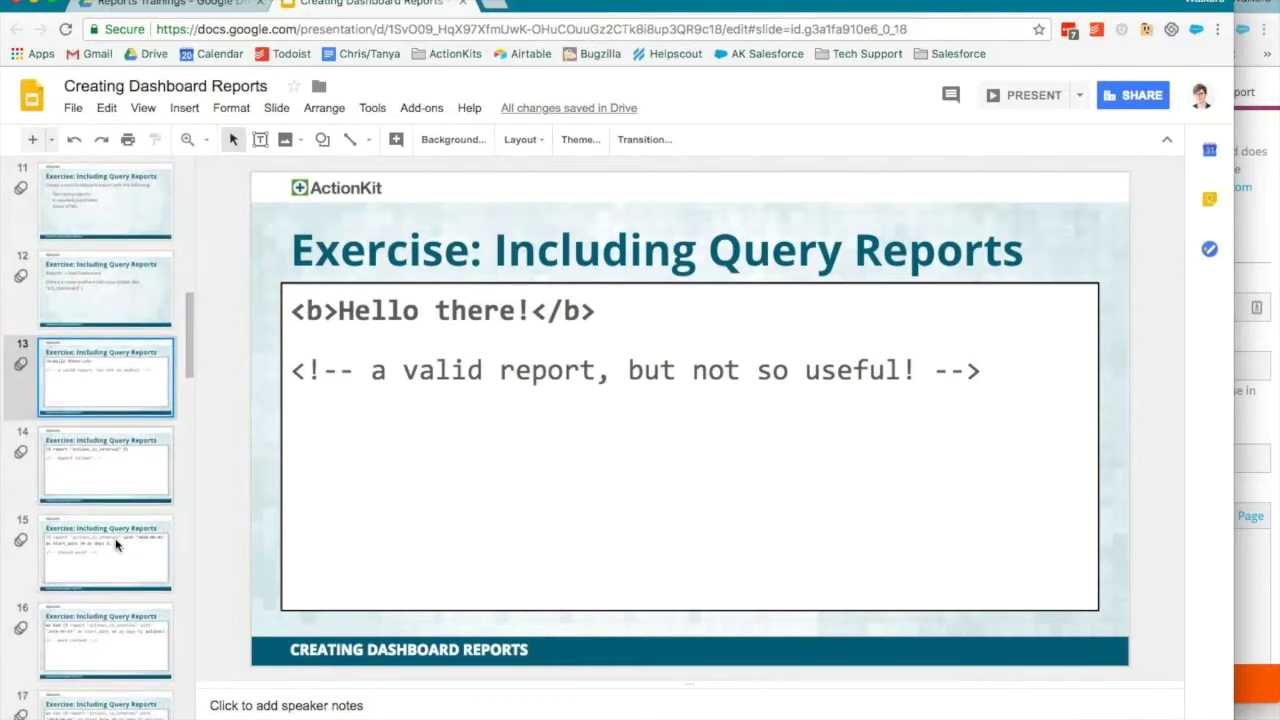
{"action": "left_click", "coordinate": [120, 462]}
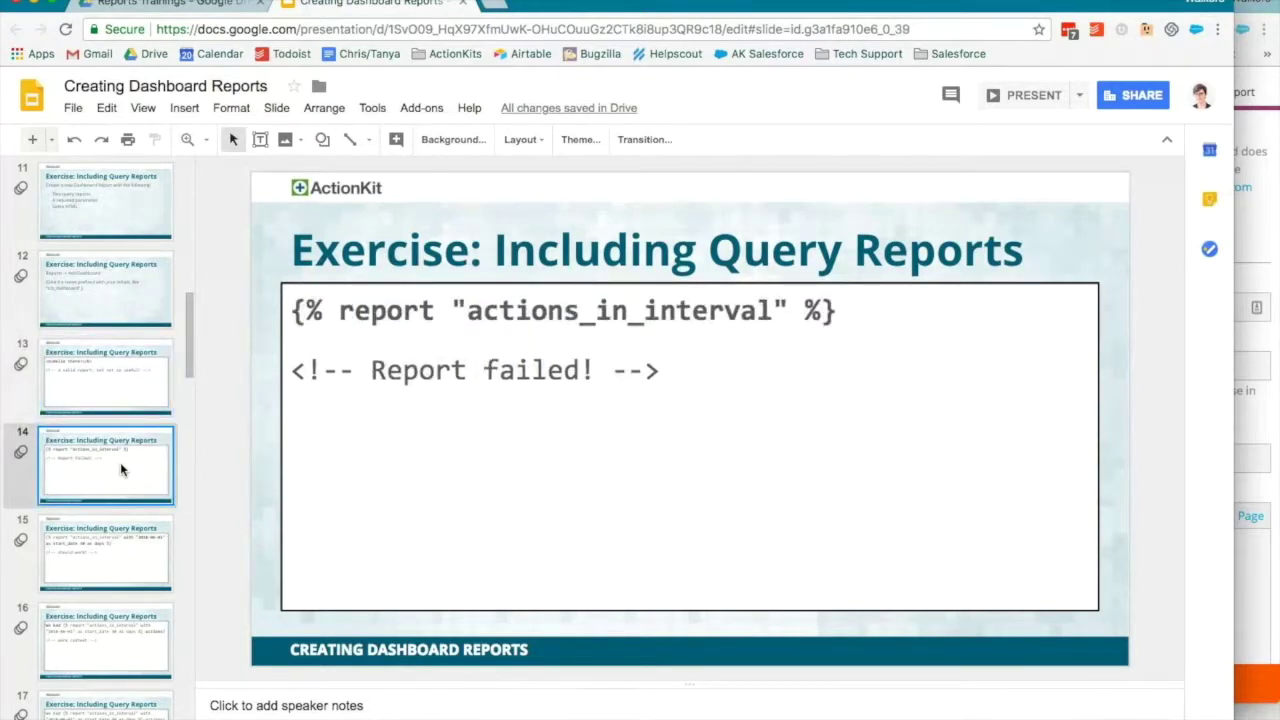
{"action": "scroll", "coordinate": [120, 462], "scroll_direction": "down", "scroll_amount": 2}
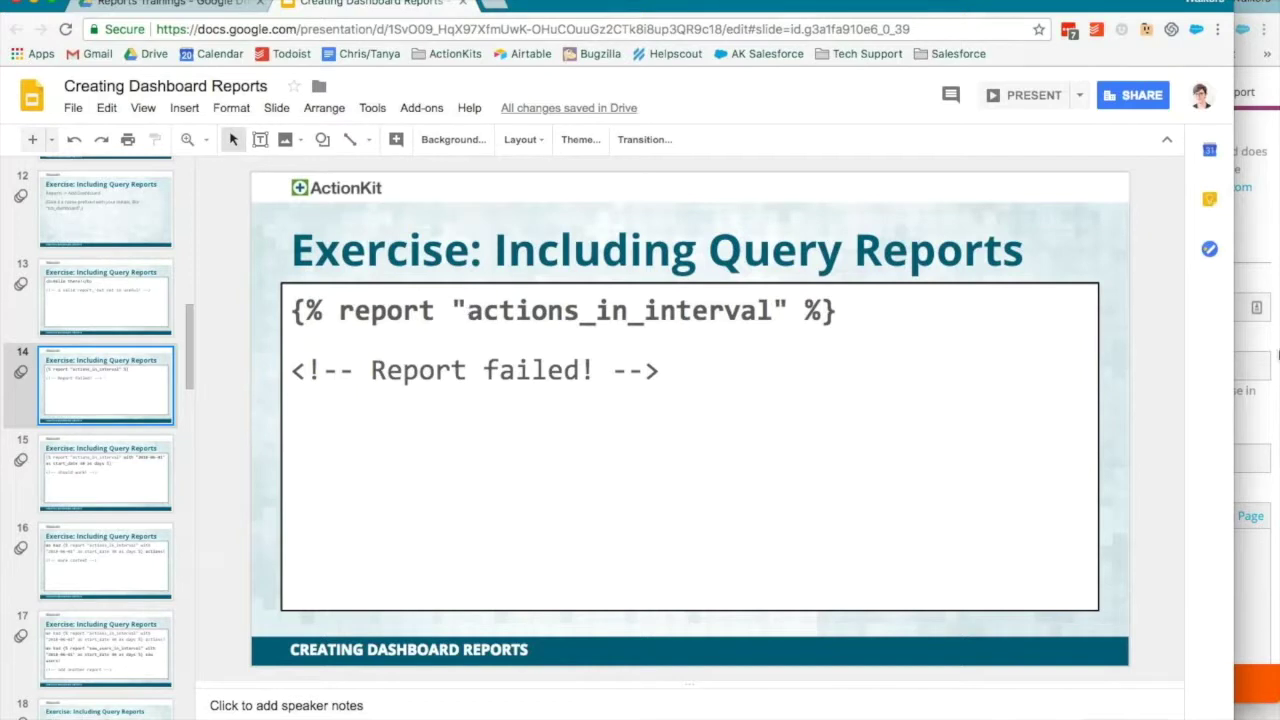
Step: Narrow the slides window and widen the ActionKit Add Dashboard Report window so both sit side by side
{"action": "left_click_drag", "start_coordinate": [1236, 364], "coordinate": [808, 357]}
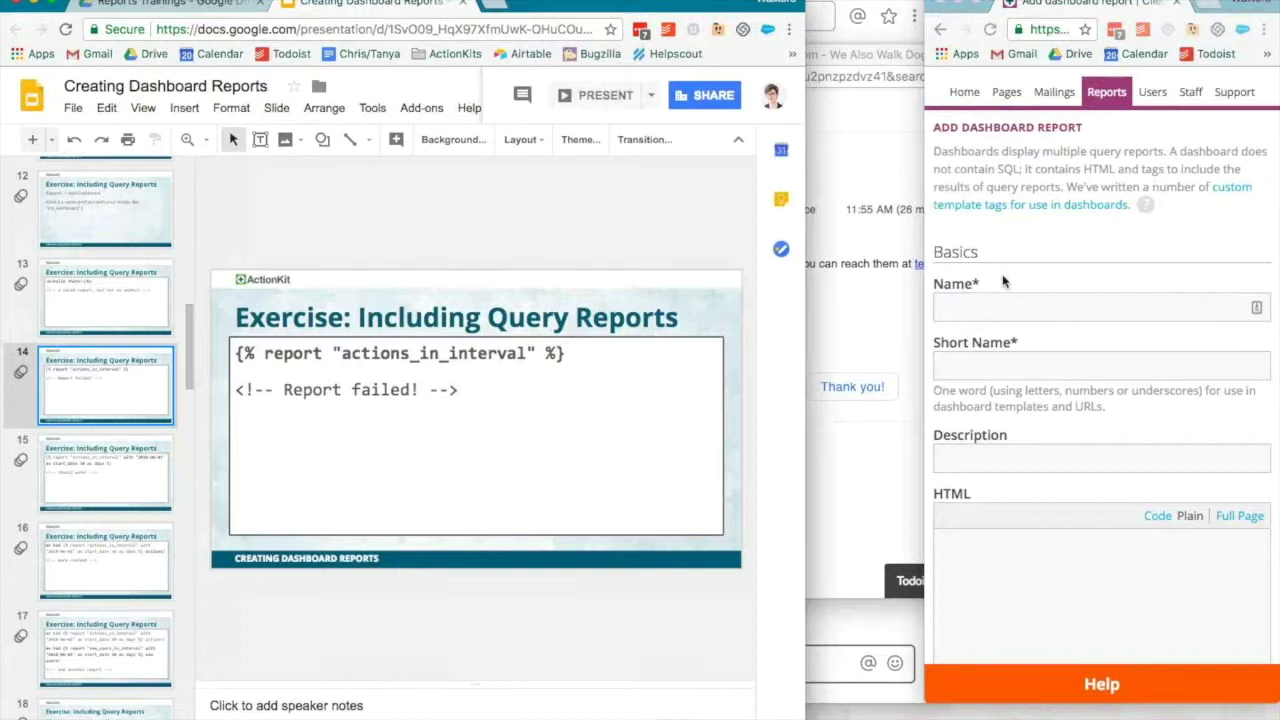
{"action": "left_click", "coordinate": [1006, 290]}
{"action": "left_click_drag", "start_coordinate": [920, 225], "coordinate": [808, 230]}
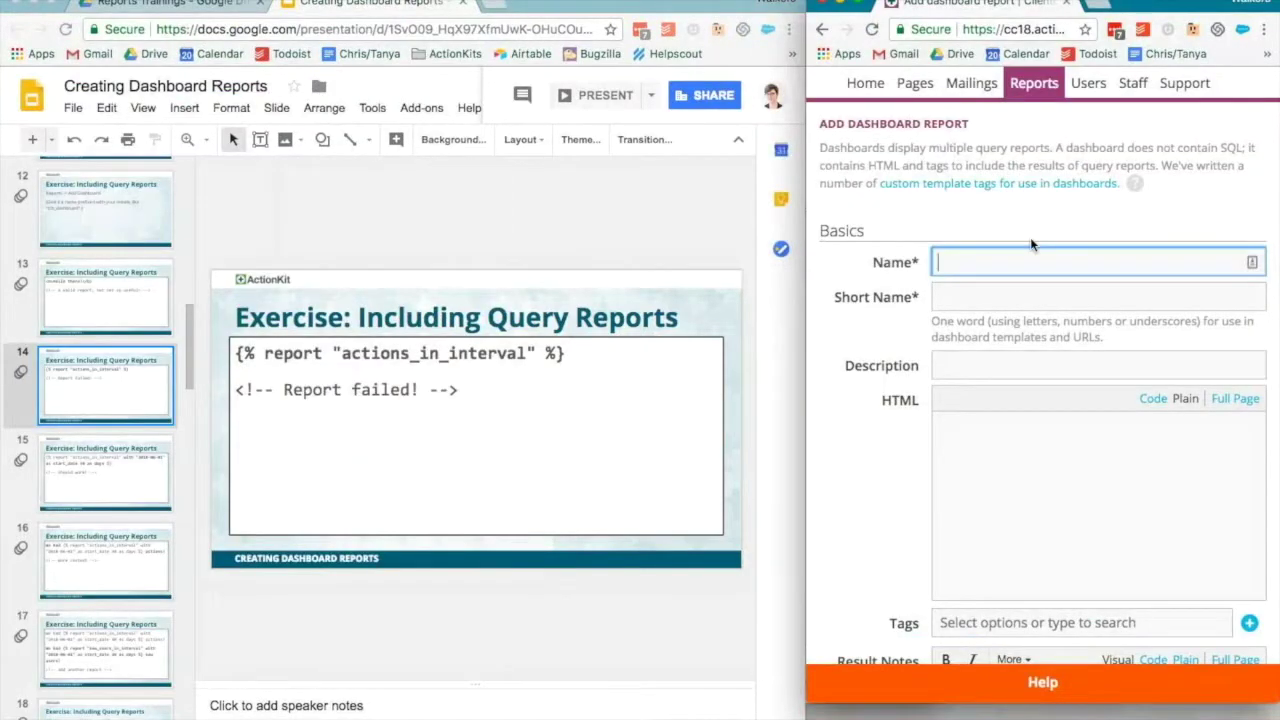
Step: Name the new dashboard report with the presenter's first name followed by "Test", and go to its HTML content
{"action": "type", "text": "Chris Test"}
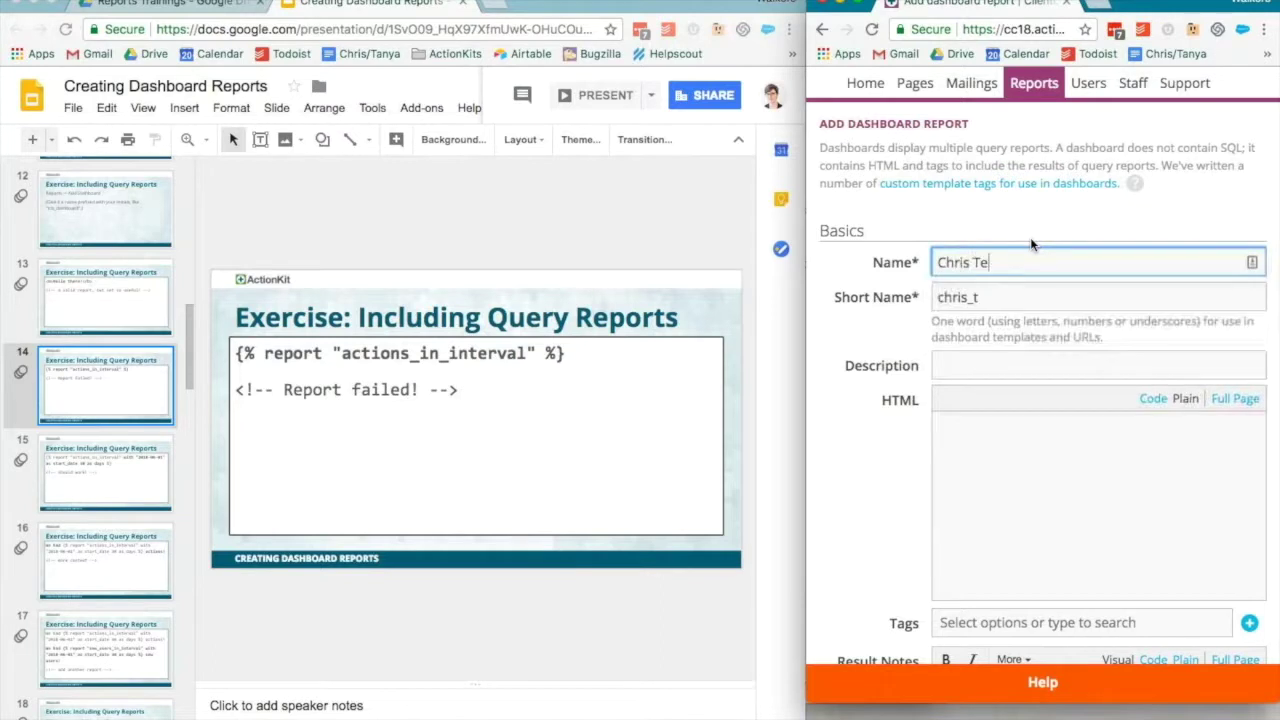
{"action": "key", "text": "Tab"}
{"action": "key", "text": "Tab"}
{"action": "left_click", "coordinate": [988, 449]}
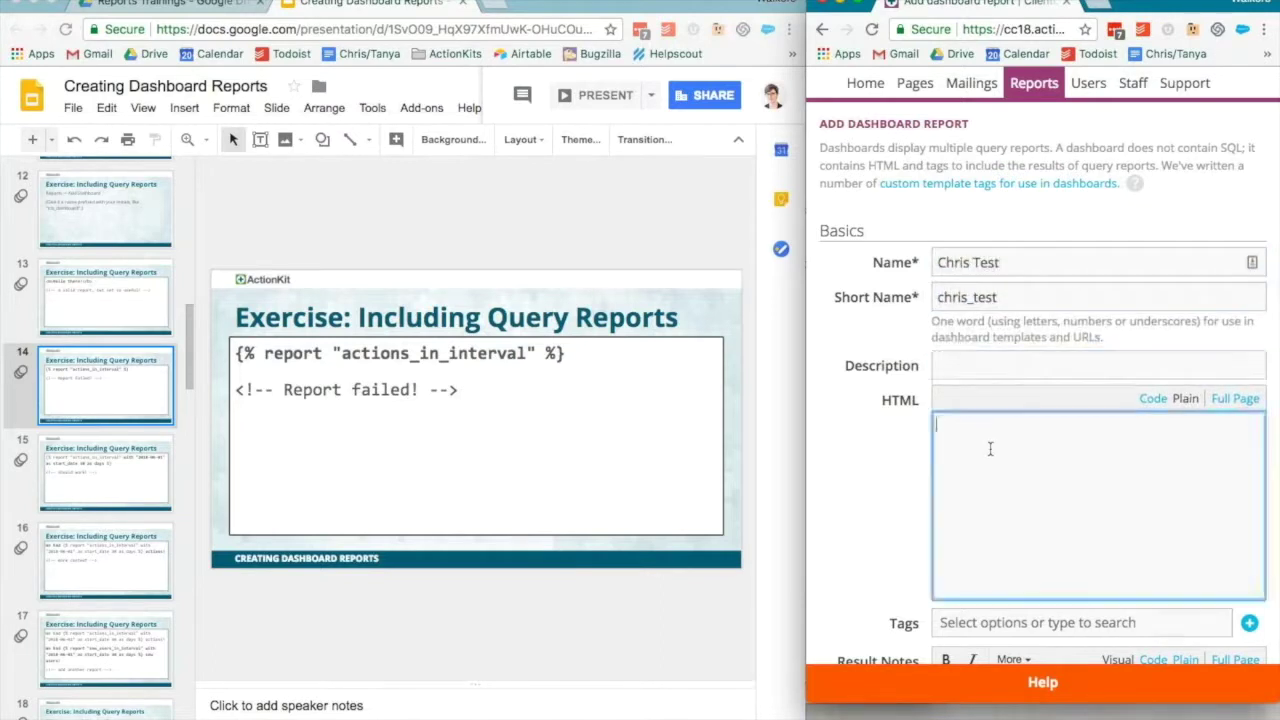
Step: Enter {% report "actions_in_interval %} as the dashboard's HTML, and save the report to run it
{"action": "type", "text": "{% report \"actions_in_interval "}
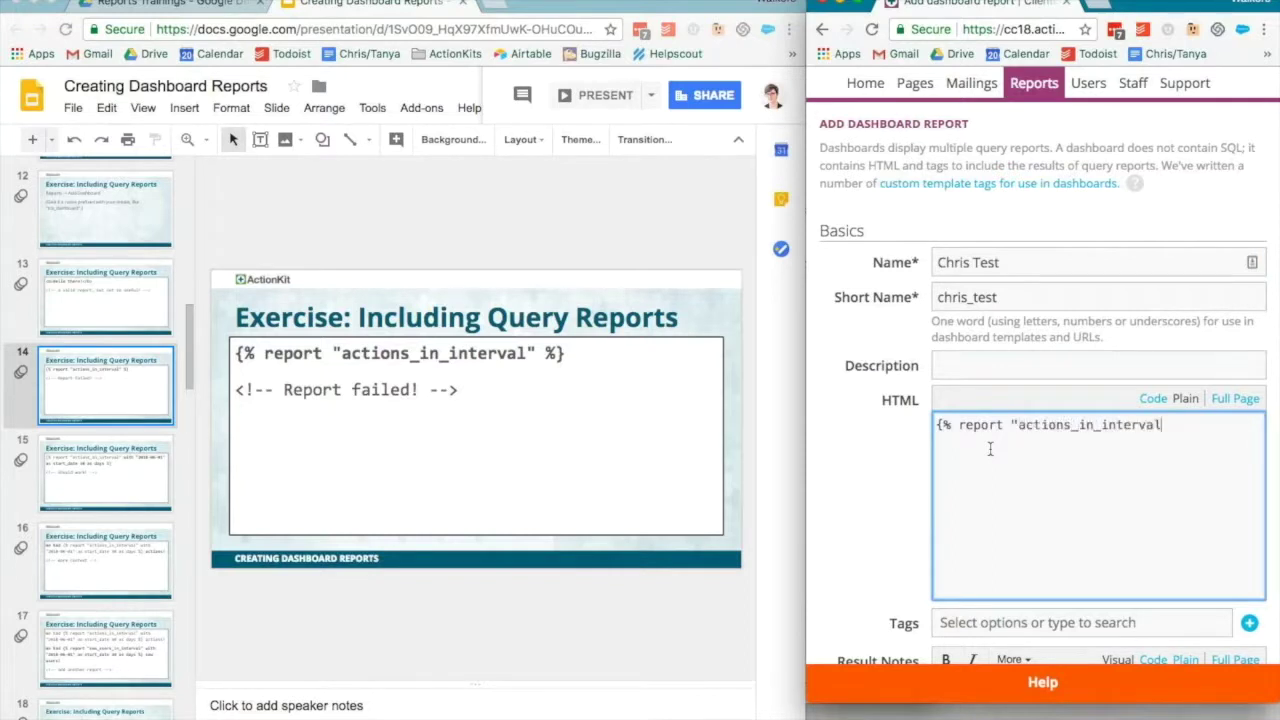
{"action": "type", "text": "%}"}
{"action": "scroll", "coordinate": [866, 512], "scroll_direction": "down", "scroll_amount": 3}
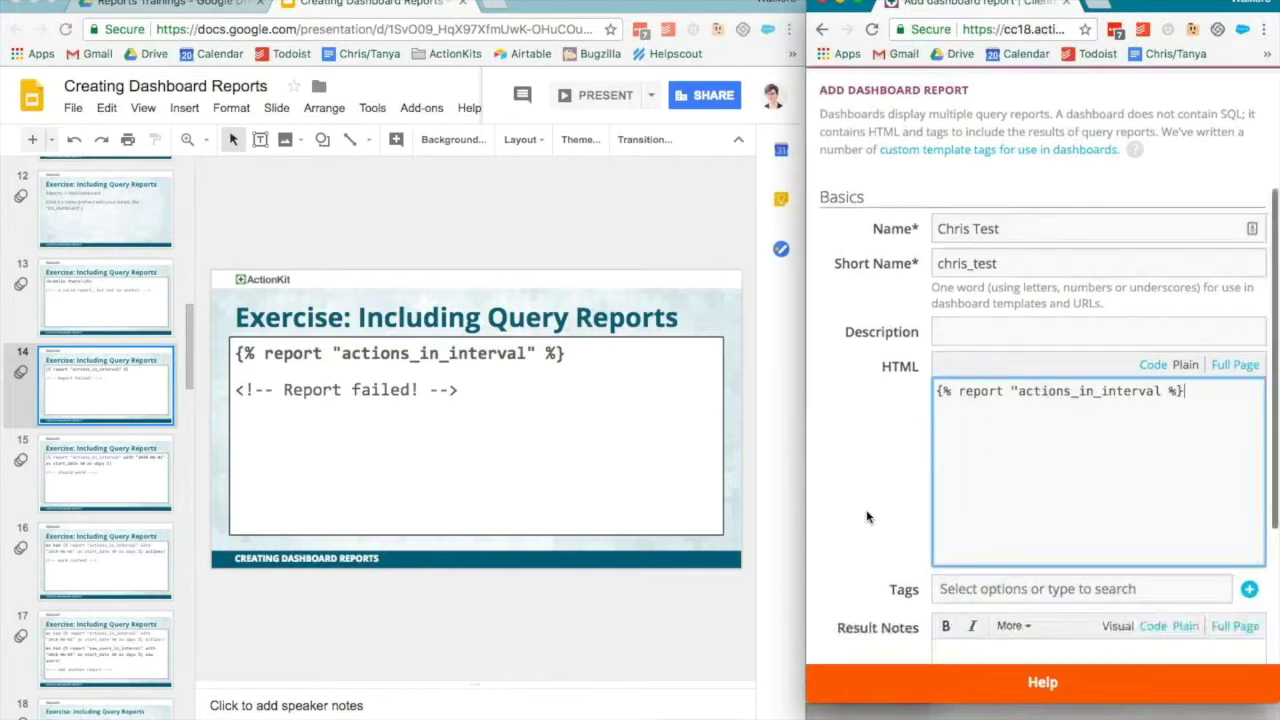
{"action": "left_click", "coordinate": [859, 558]}
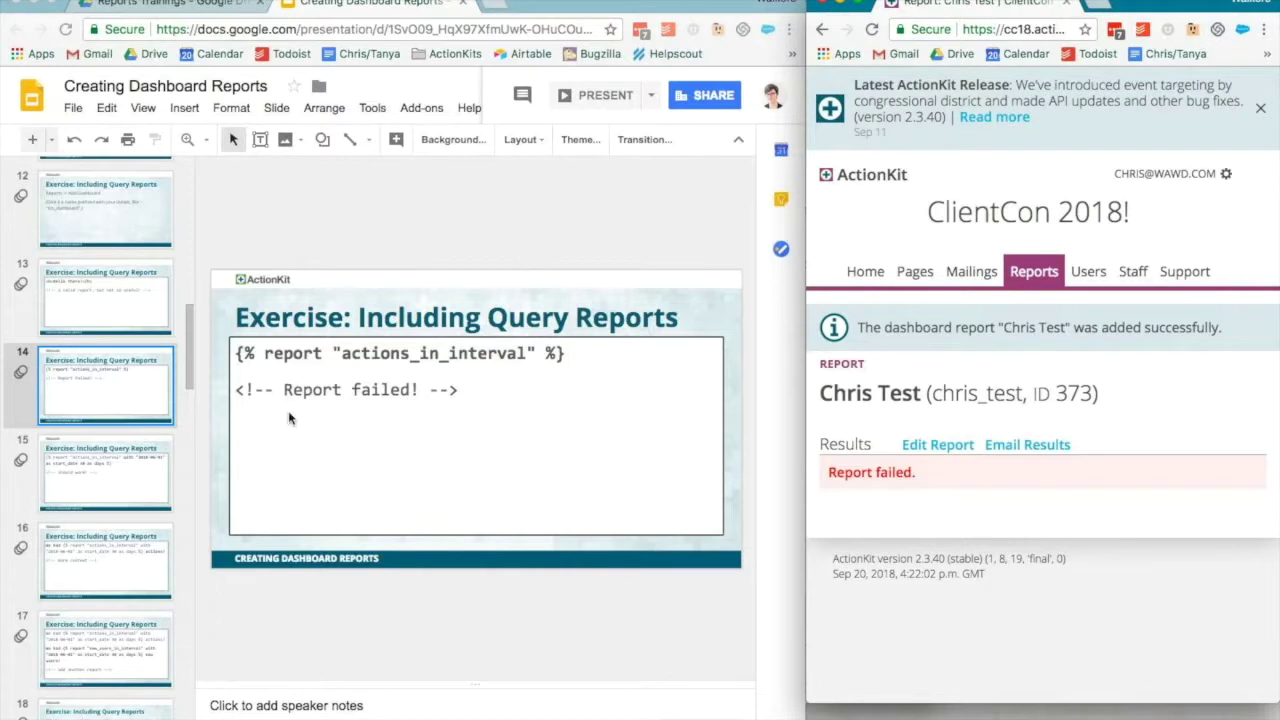
Step: Show exercise slide 15 with the report parameters, and reopen the dashboard report for editing
{"action": "left_click", "coordinate": [376, 389]}
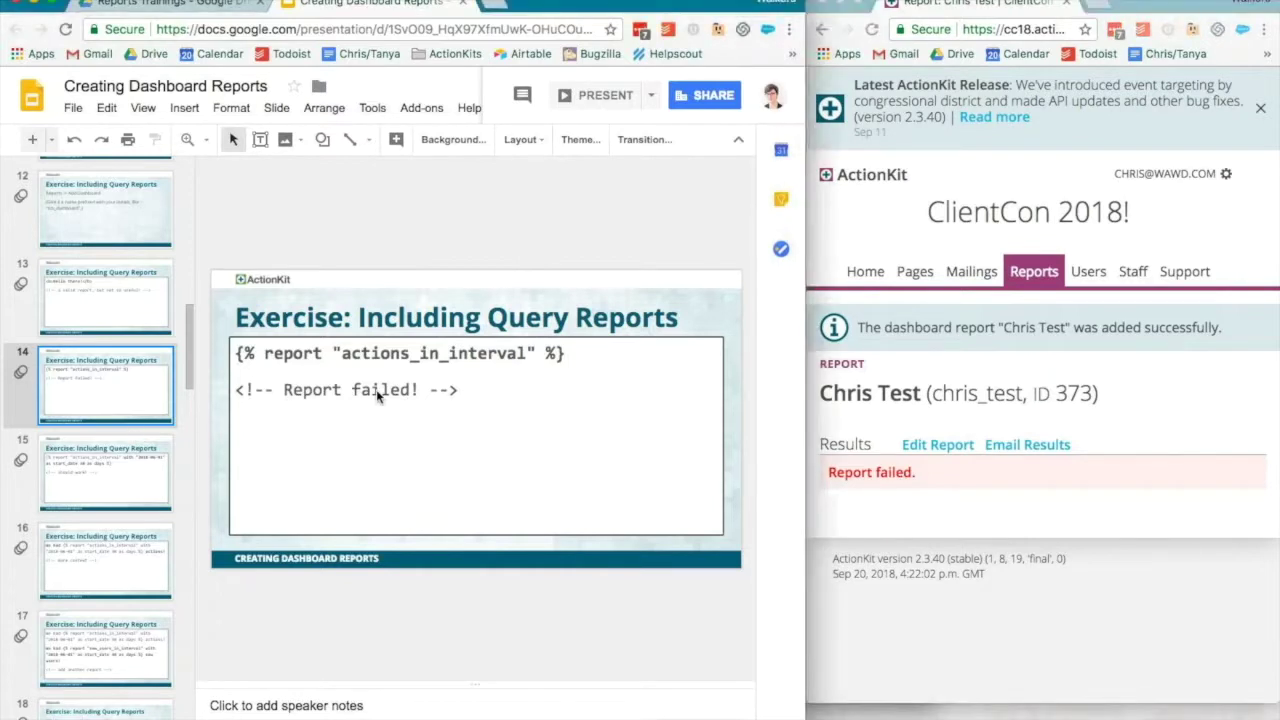
{"action": "left_click", "coordinate": [83, 478]}
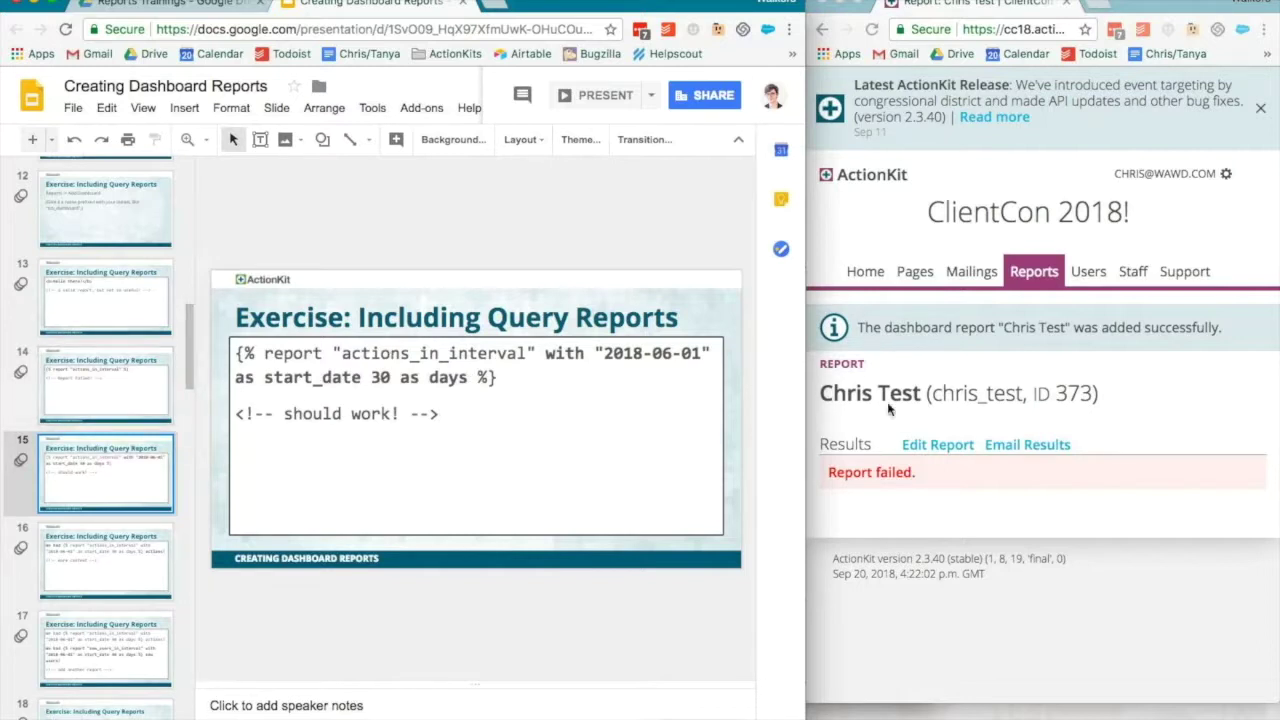
{"action": "left_click", "coordinate": [918, 442]}
{"action": "left_click", "coordinate": [908, 448]}
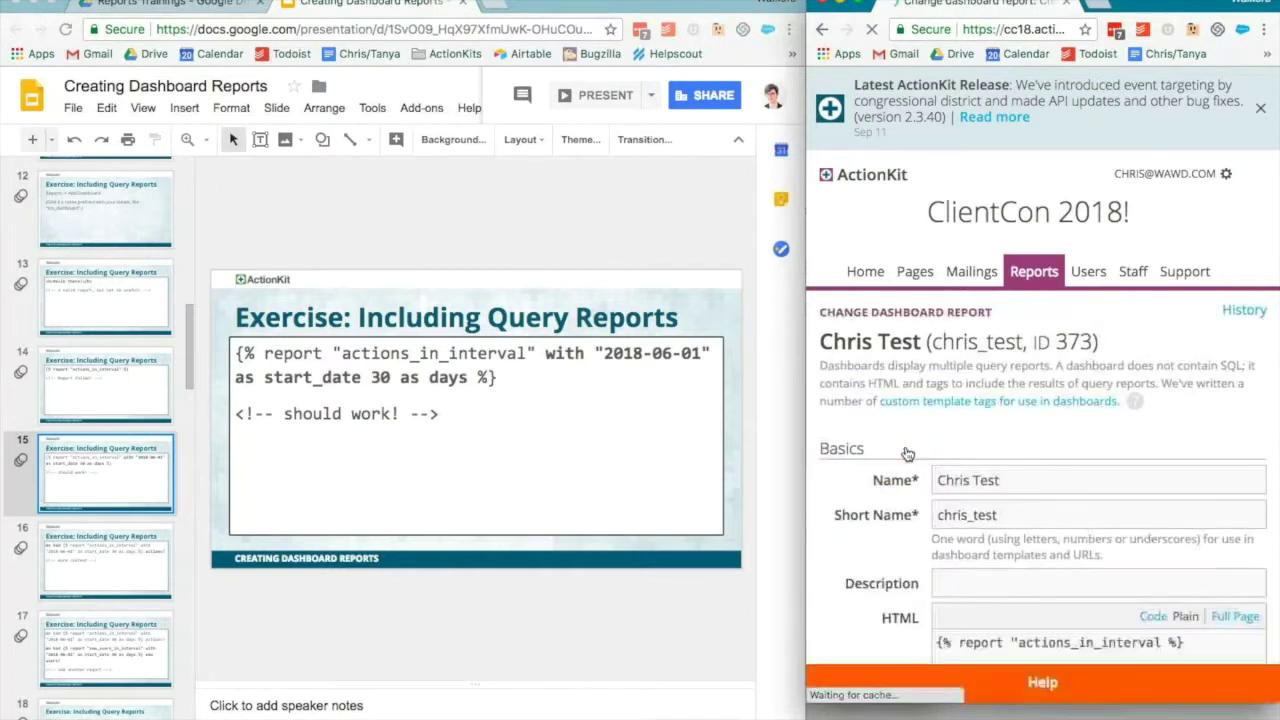
Step: Complete the actions_in_interval tag in the HTML with "2018-06-01" as start_date 30 as days, and save the report to run it
{"action": "scroll", "coordinate": [872, 455], "scroll_direction": "down", "scroll_amount": 2}
{"action": "left_click", "coordinate": [98, 368]}
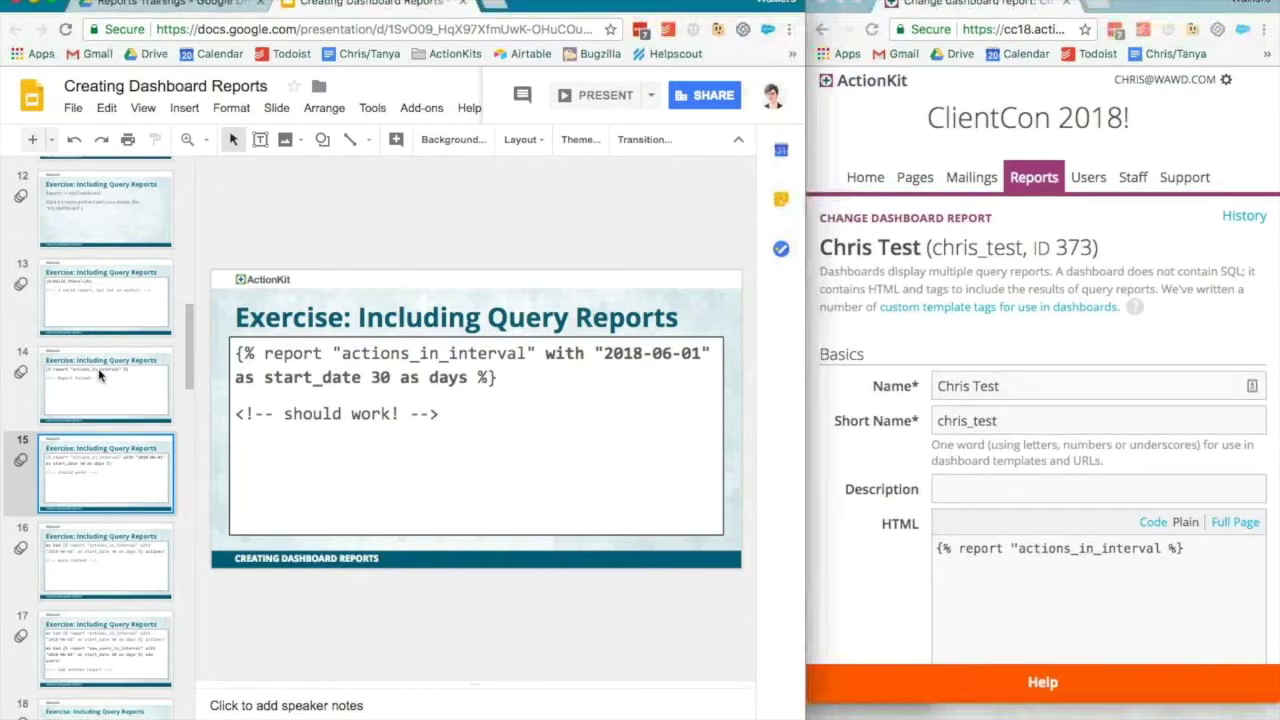
{"action": "left_click", "coordinate": [1167, 551]}
{"action": "left_click", "coordinate": [1167, 548]}
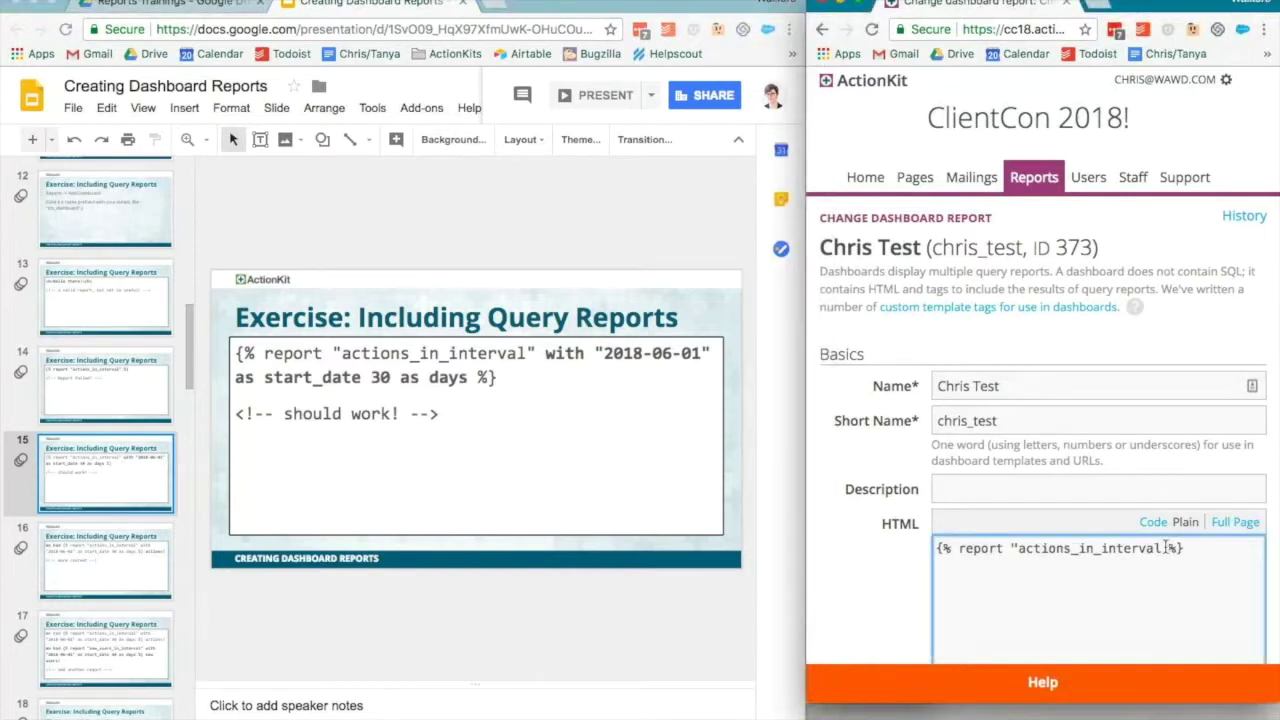
{"action": "type", "text": "\" with \"2018-06- "}
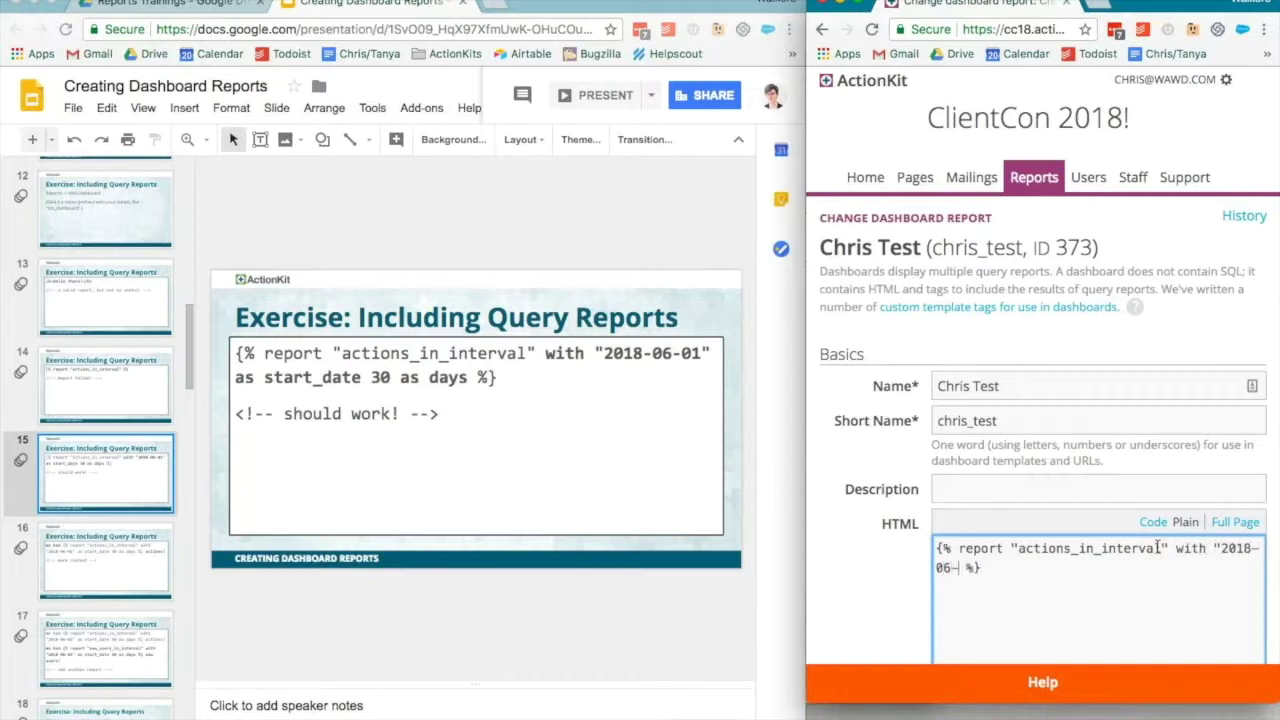
{"action": "type", "text": "01\" as start_date 30 as "}
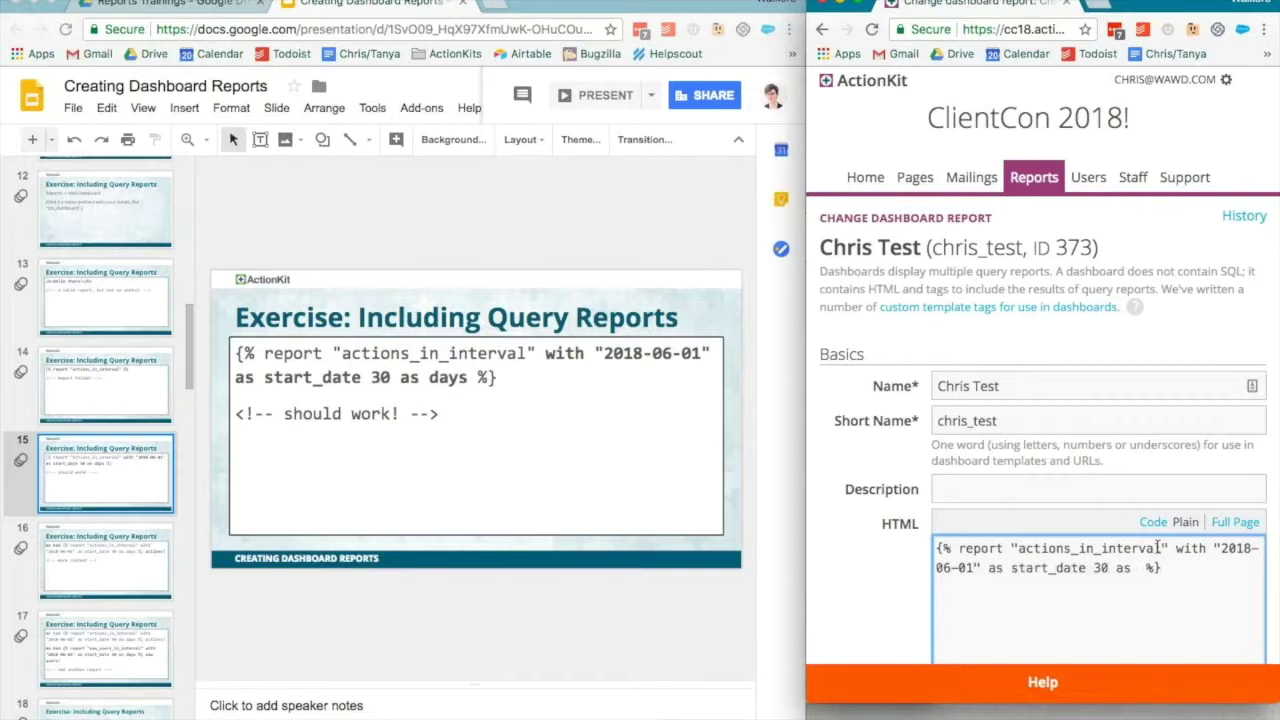
{"action": "type", "text": "days"}
{"action": "left_click_drag", "start_coordinate": [1216, 548], "coordinate": [980, 567]}
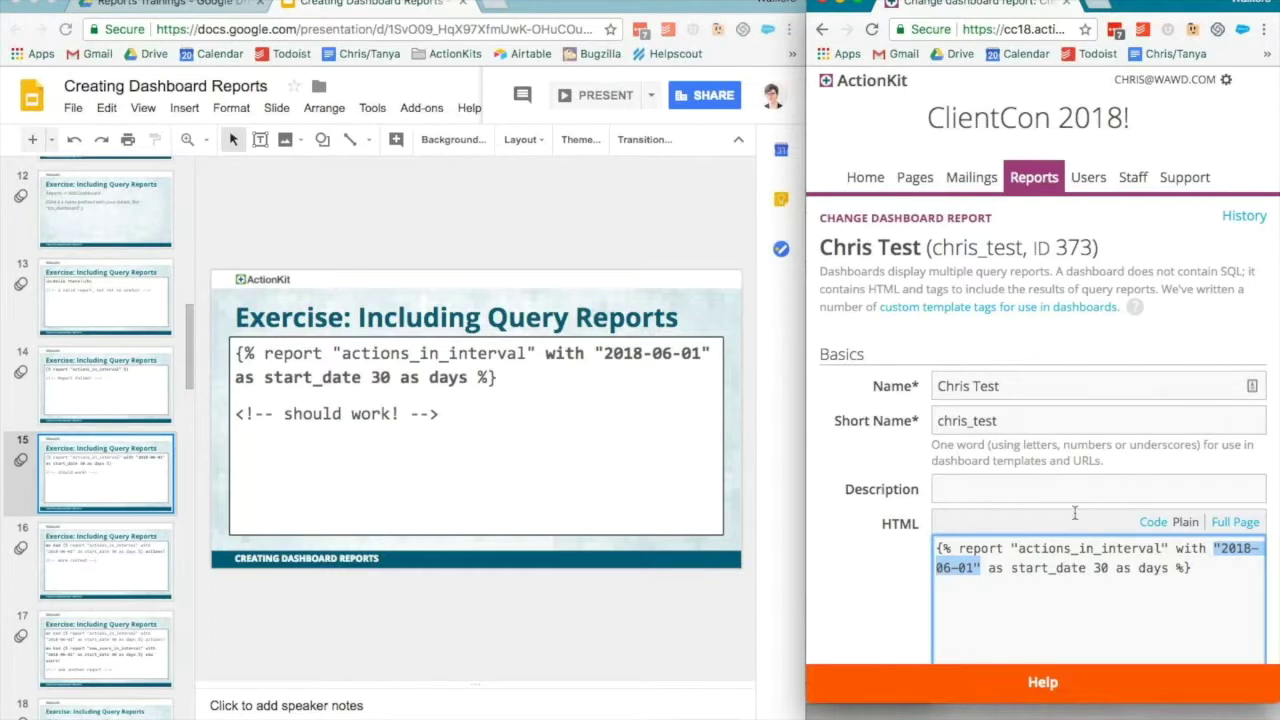
{"action": "scroll", "coordinate": [897, 497], "scroll_direction": "down", "scroll_amount": 3}
{"action": "scroll", "coordinate": [897, 497], "scroll_direction": "down", "scroll_amount": 2}
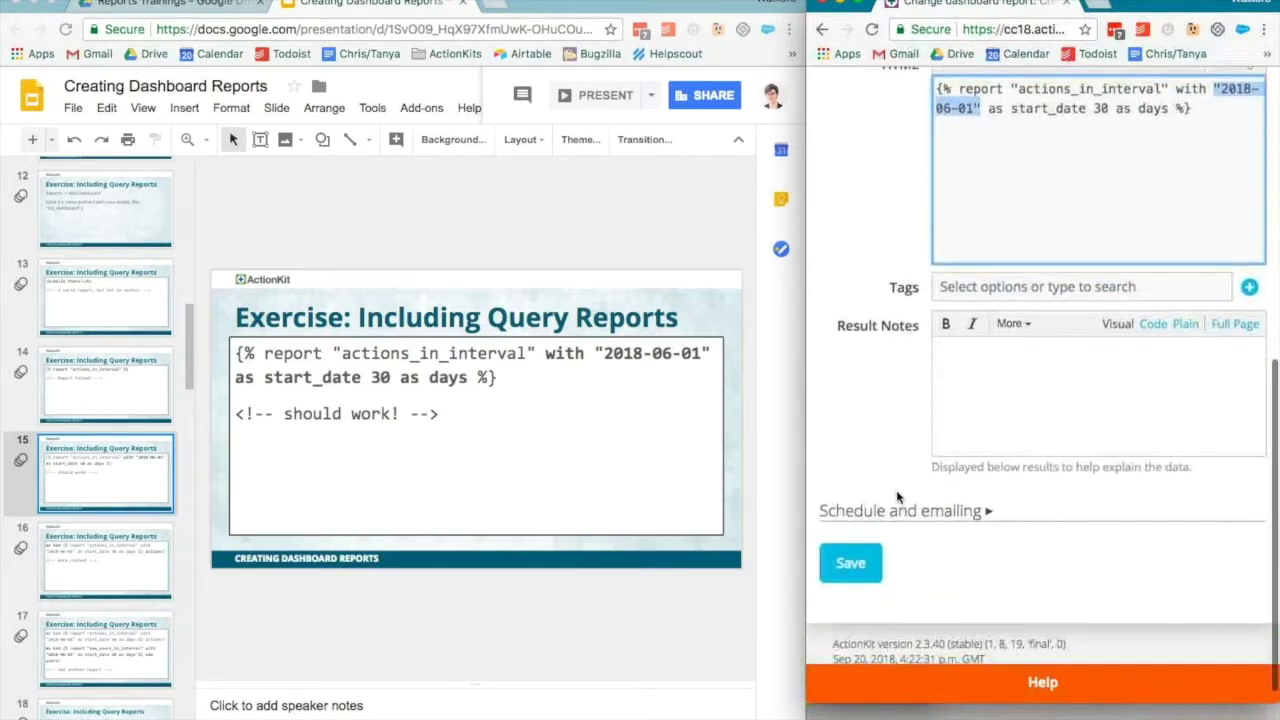
{"action": "left_click", "coordinate": [868, 564]}
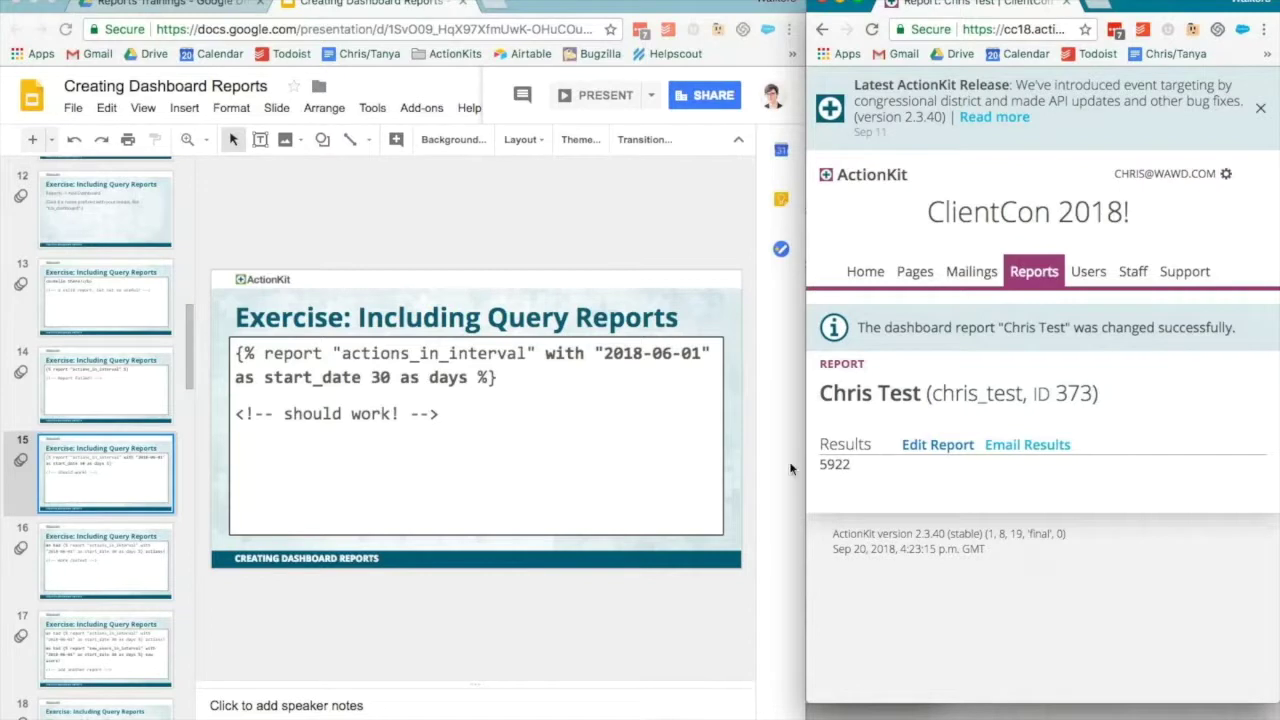
Step: Show exercise slide 16 on adding more context, and reopen the dashboard report's HTML for editing
{"action": "left_click", "coordinate": [117, 558]}
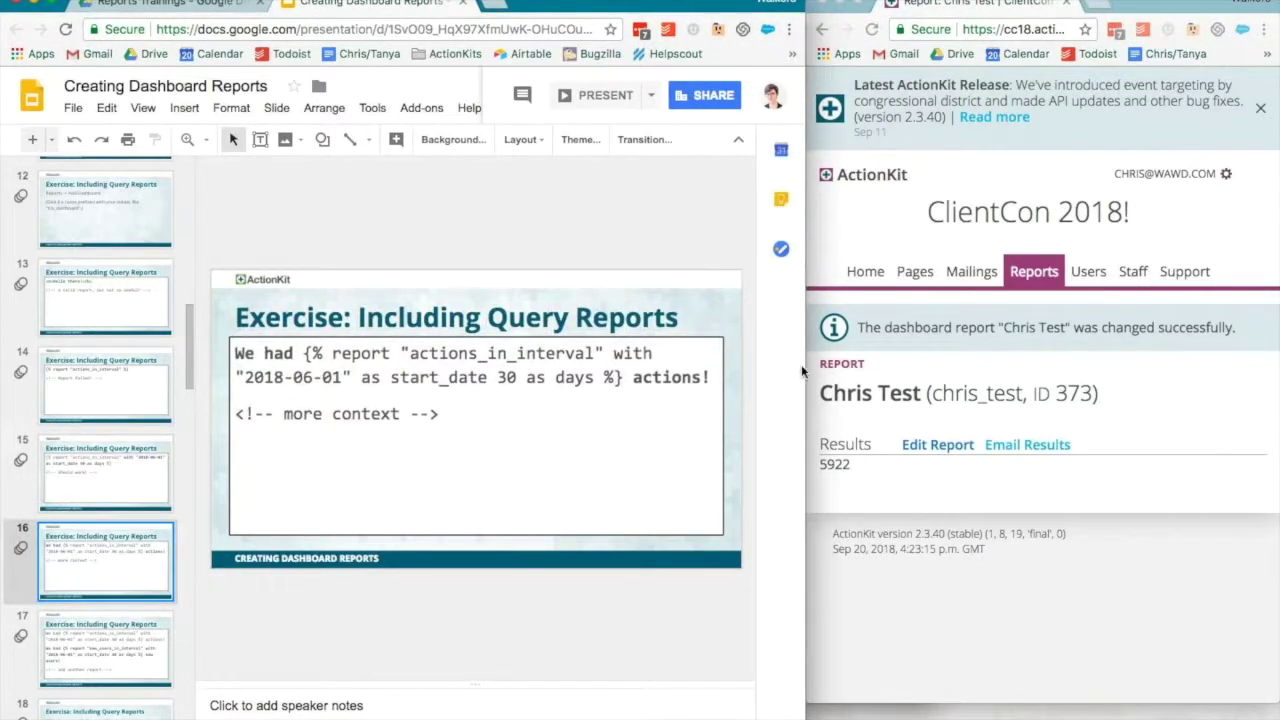
{"action": "left_click", "coordinate": [932, 445]}
{"action": "left_click", "coordinate": [935, 446]}
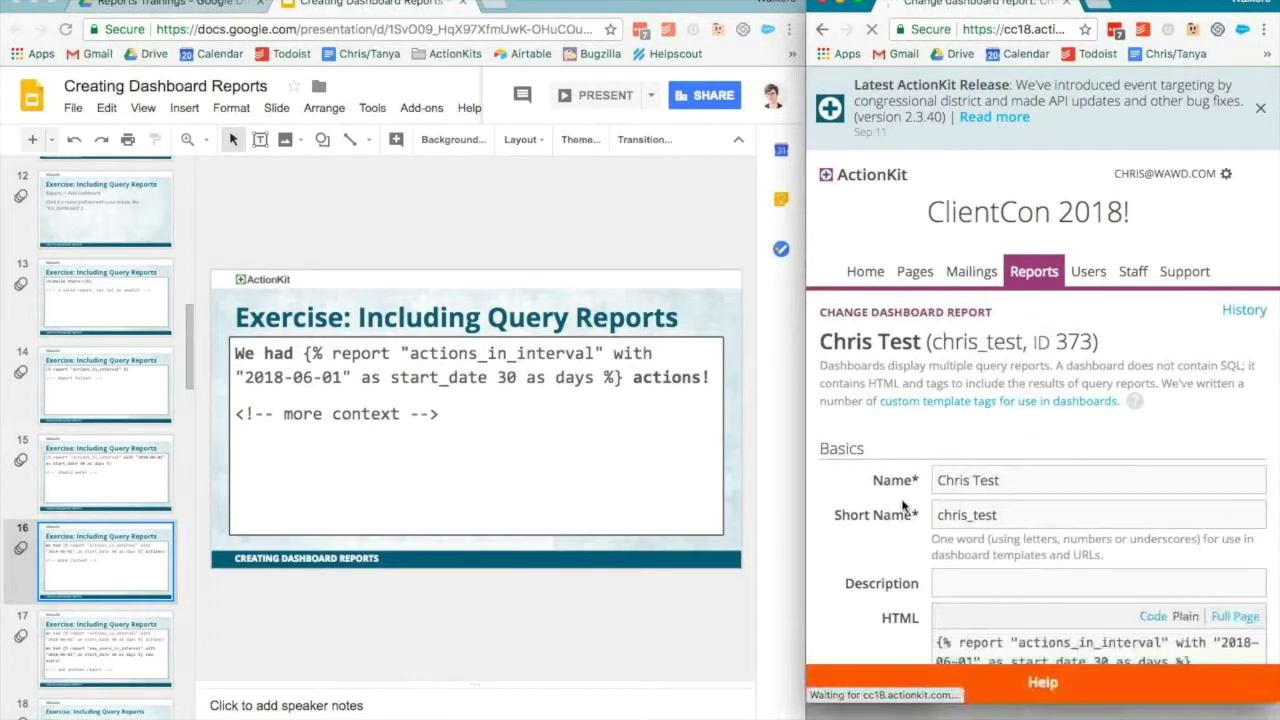
{"action": "scroll", "coordinate": [908, 490], "scroll_direction": "down", "scroll_amount": 3}
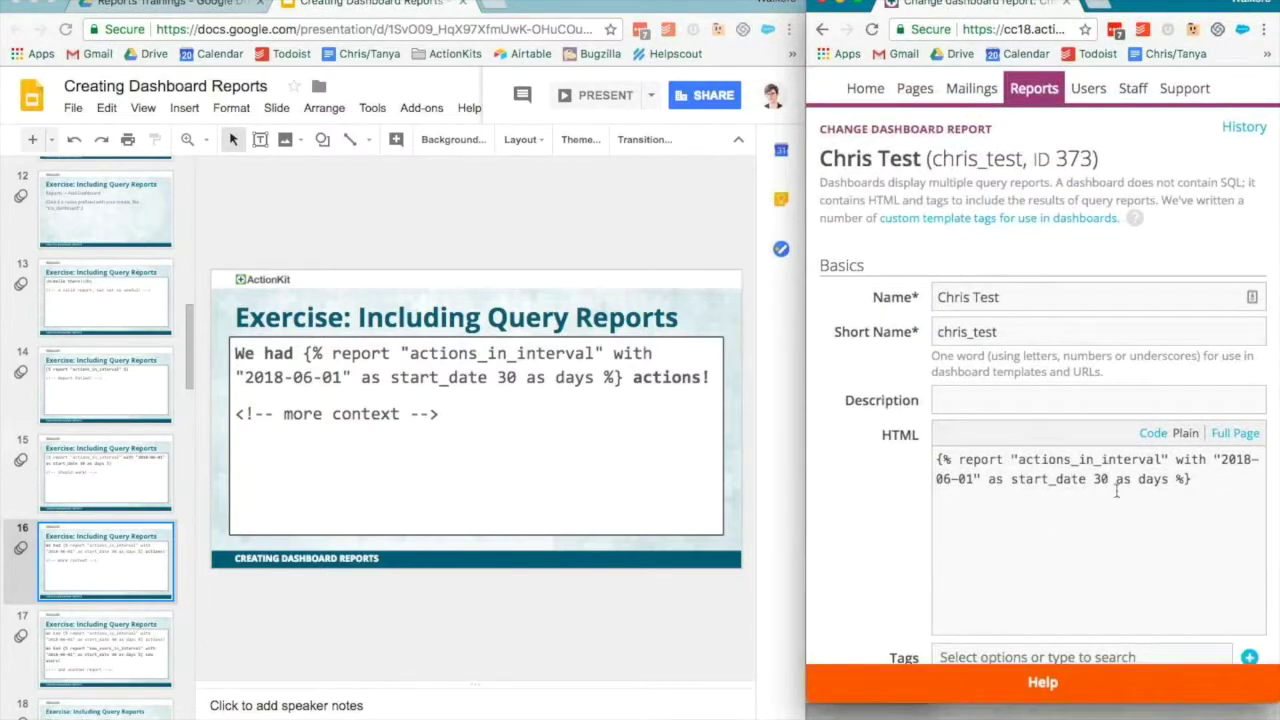
Step: Put "We had" before the report tag and "actions!" after it, and save the dashboard report
{"action": "left_click", "coordinate": [937, 459]}
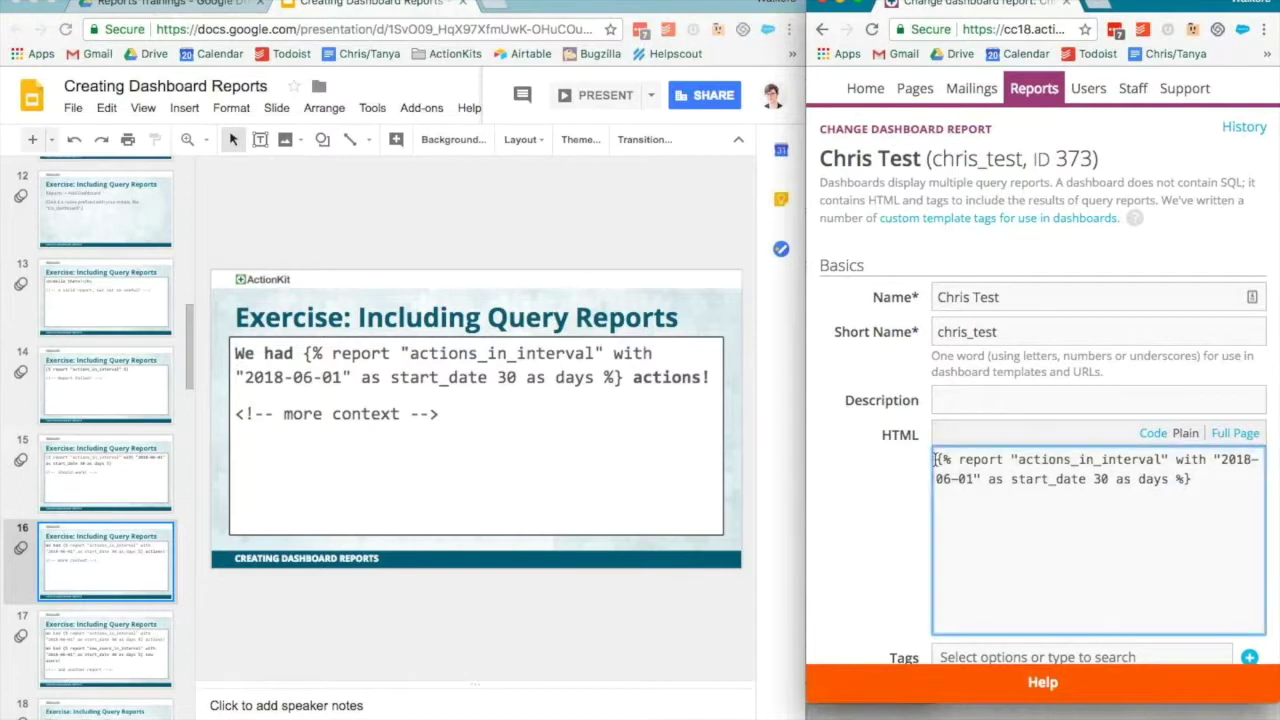
{"action": "type", "text": "We had"}
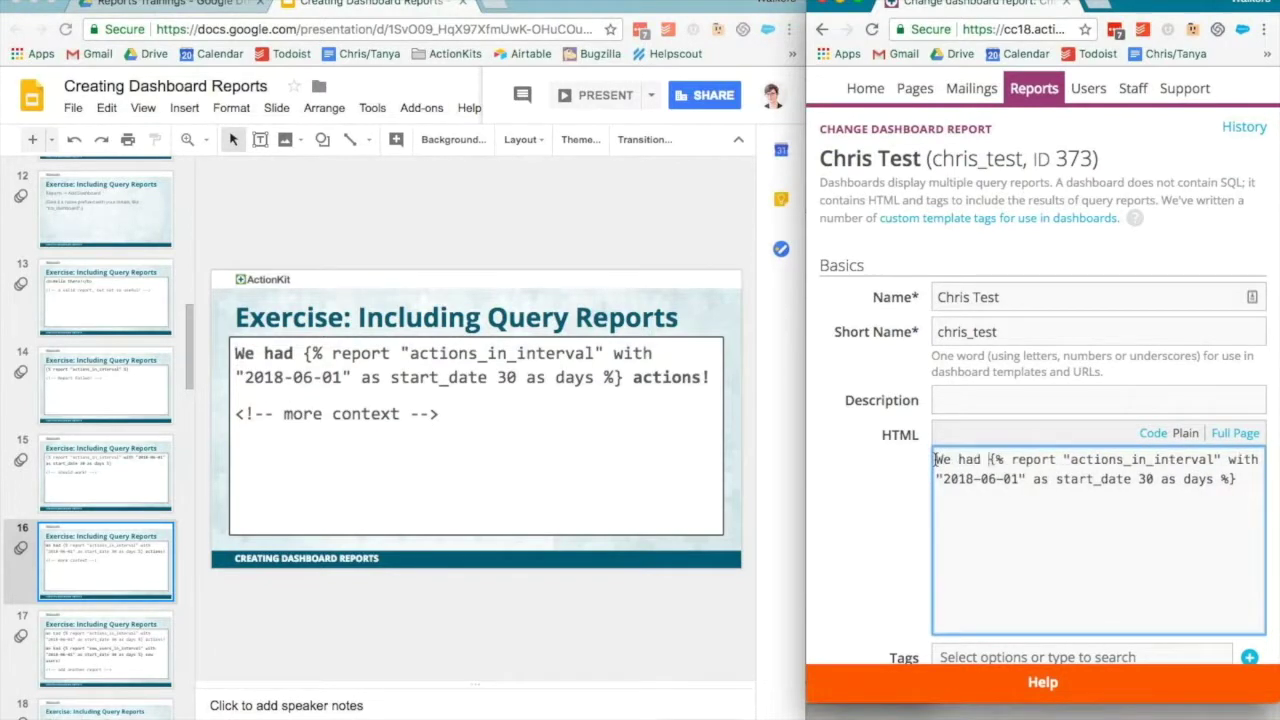
{"action": "left_click", "coordinate": [1247, 483]}
{"action": "type", "text": "actions!"}
{"action": "scroll", "coordinate": [865, 588], "scroll_direction": "down", "scroll_amount": 5}
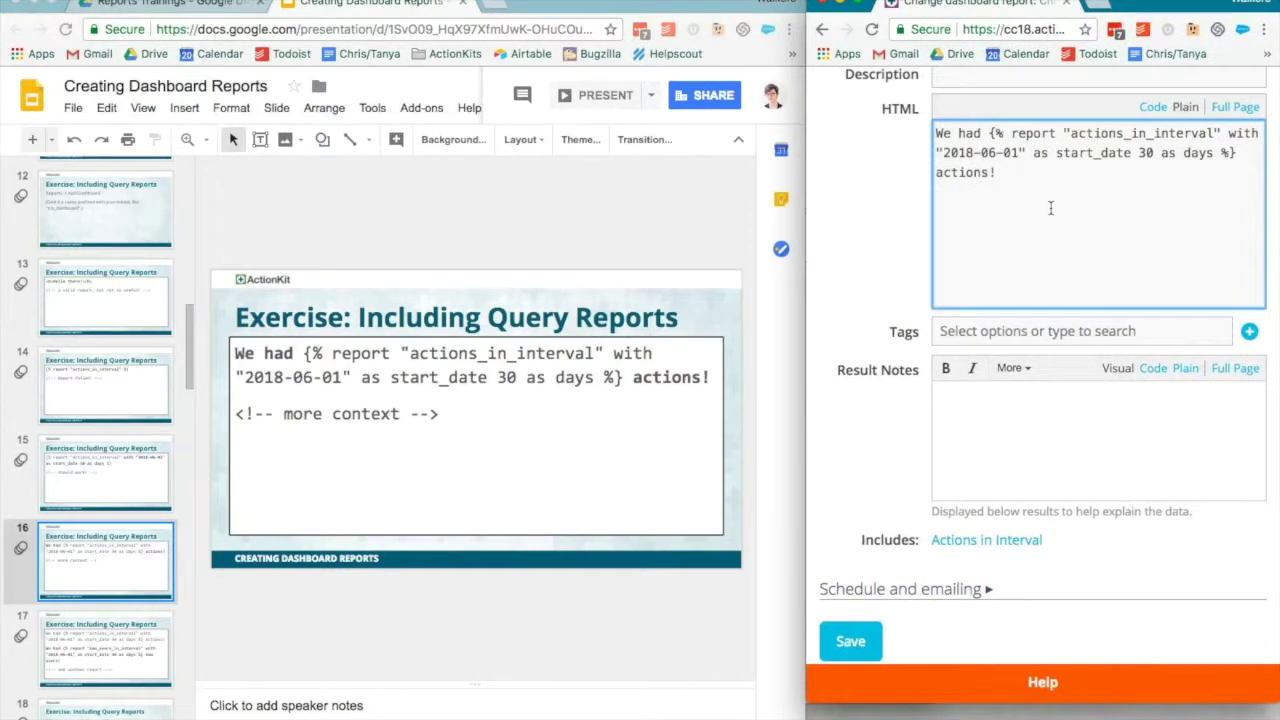
{"action": "left_click", "coordinate": [840, 641]}
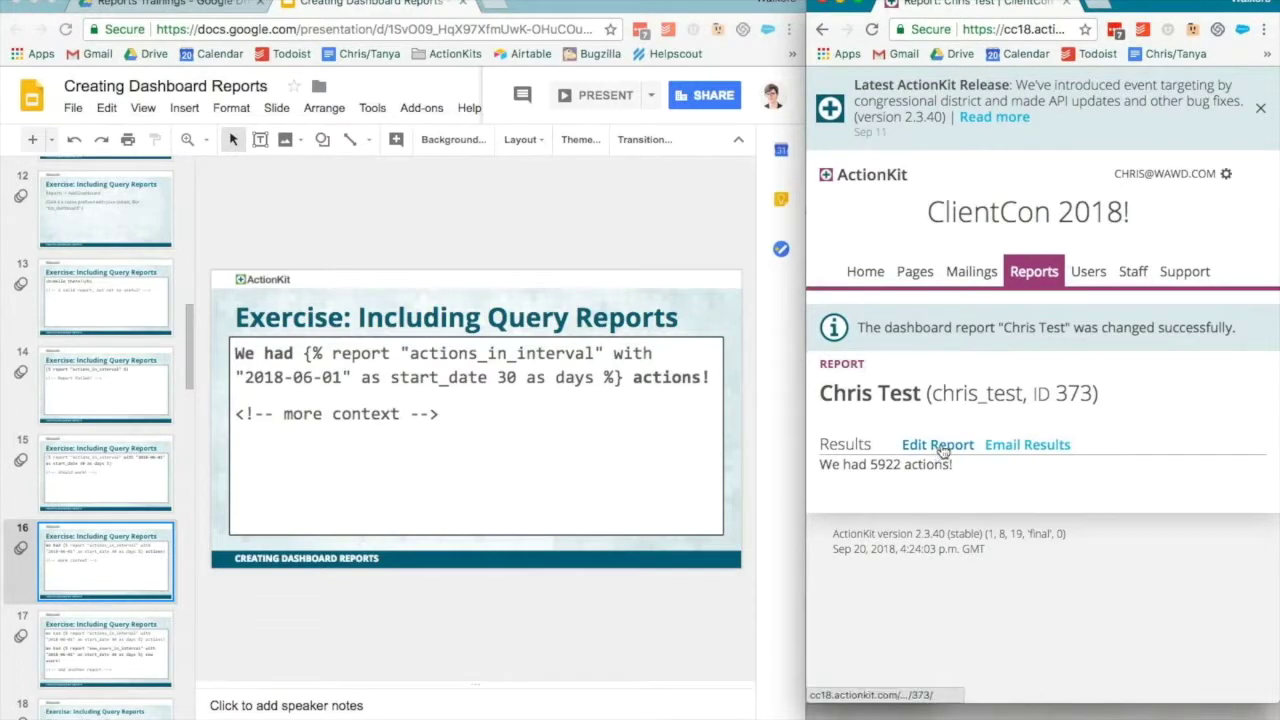
Step: Reopen the dashboard report for editing, and copy the new_users_in_interval sentence from exercise slide 17
{"action": "scroll", "coordinate": [79, 574], "scroll_direction": "down", "scroll_amount": 3}
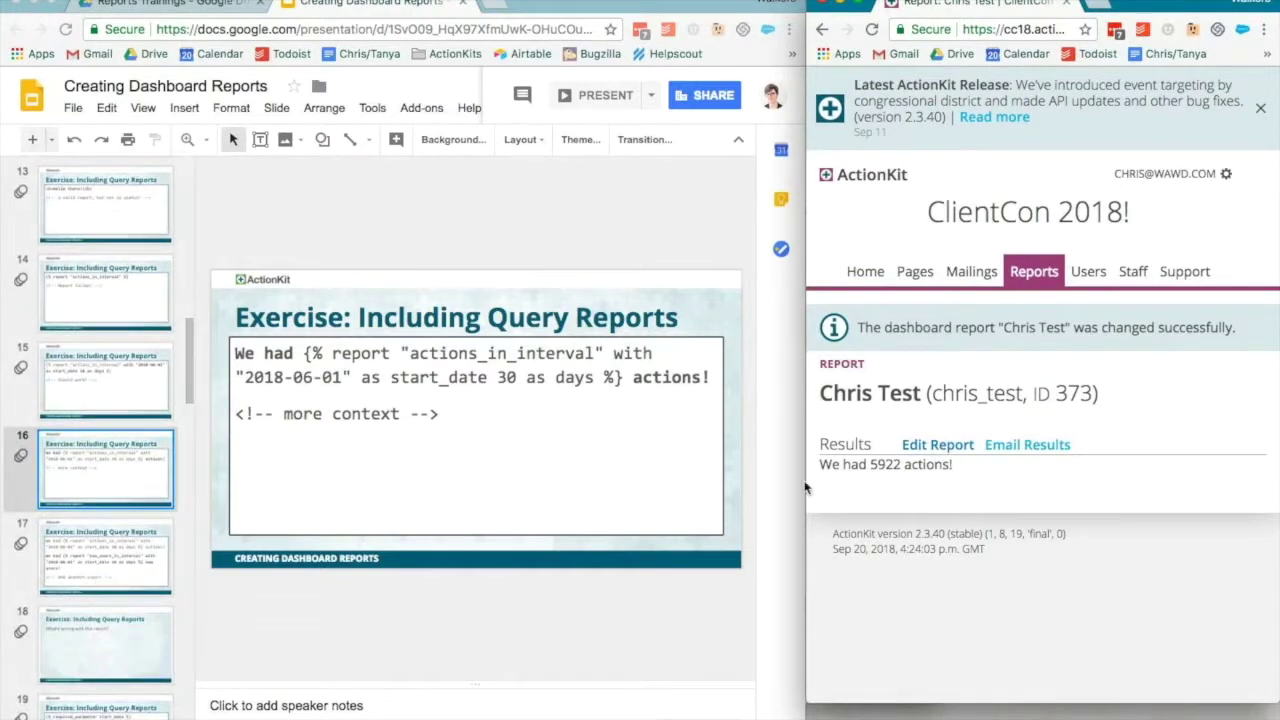
{"action": "left_click", "coordinate": [914, 447]}
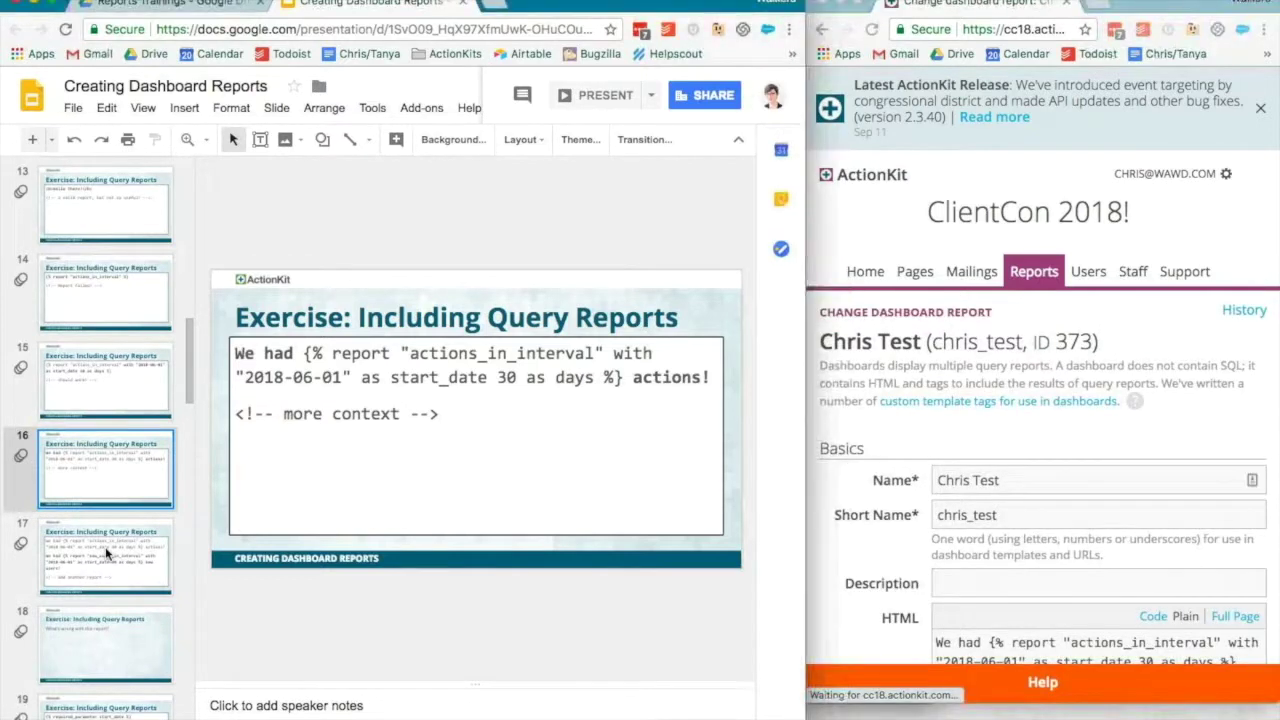
{"action": "left_click", "coordinate": [107, 553]}
{"action": "key", "text": "Down"}
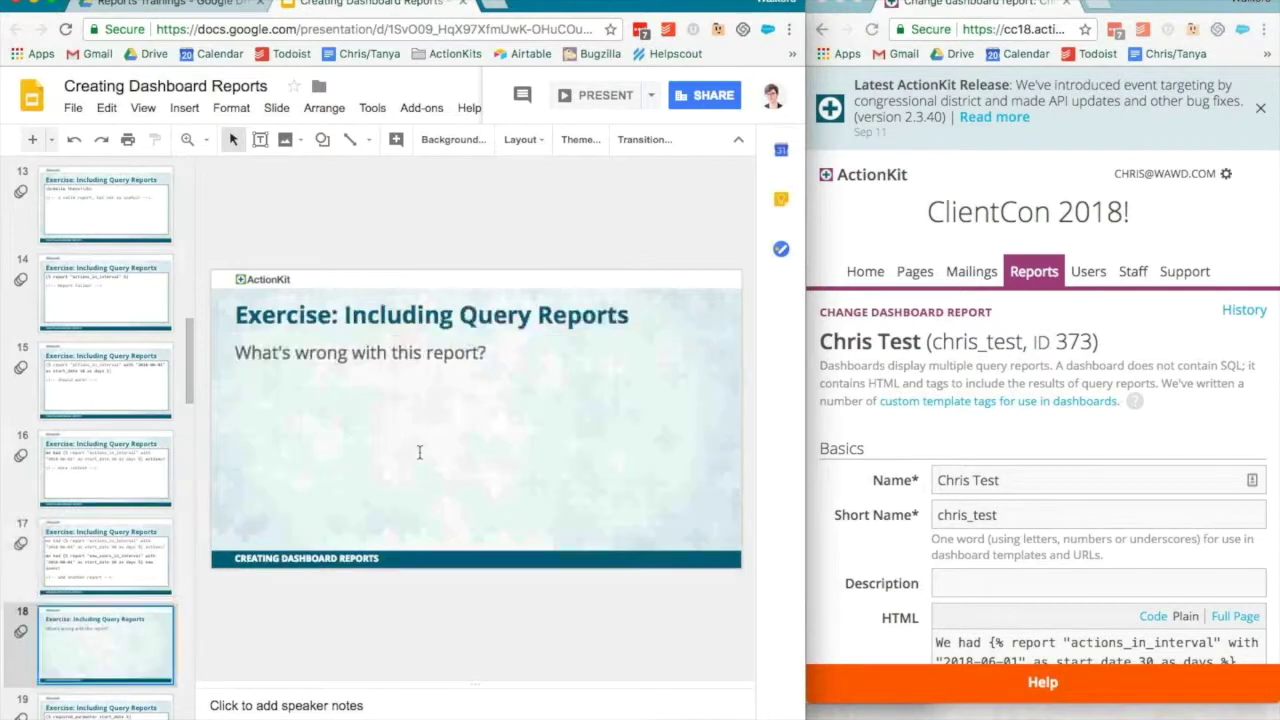
{"action": "key", "text": "Up"}
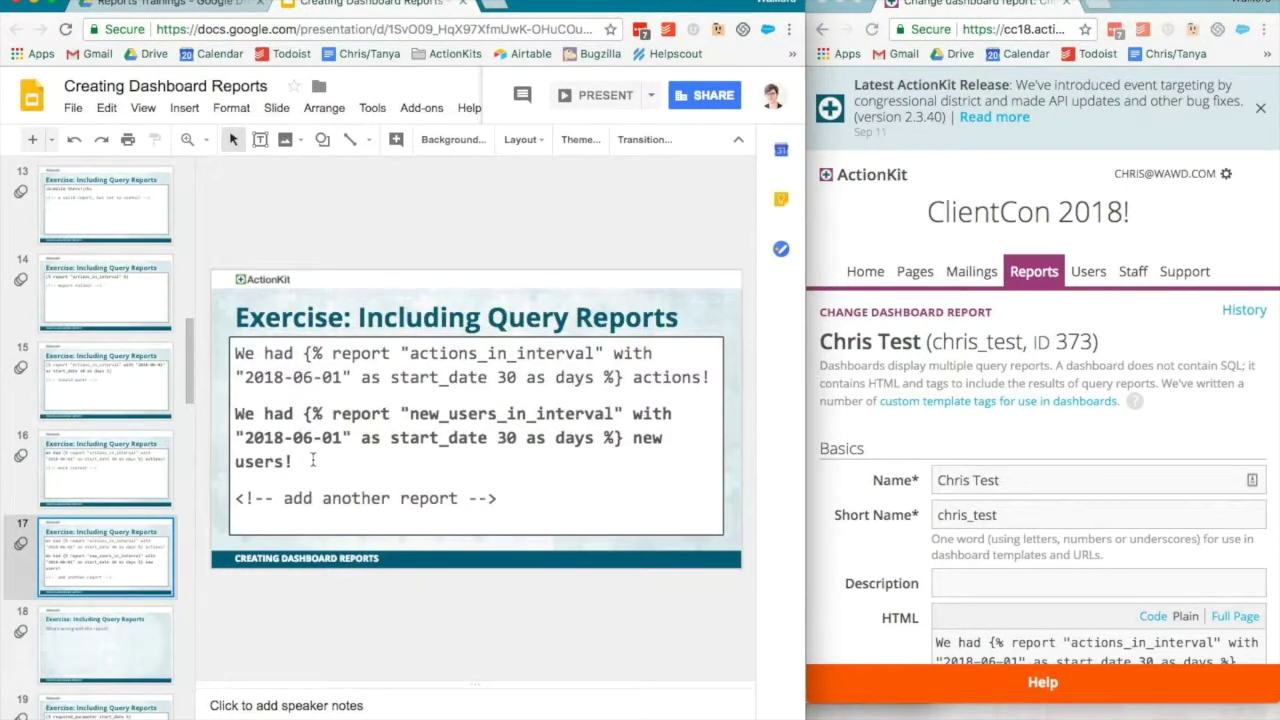
{"action": "left_click_drag", "start_coordinate": [313, 461], "coordinate": [232, 414]}
{"action": "key", "text": "ctrl+c"}
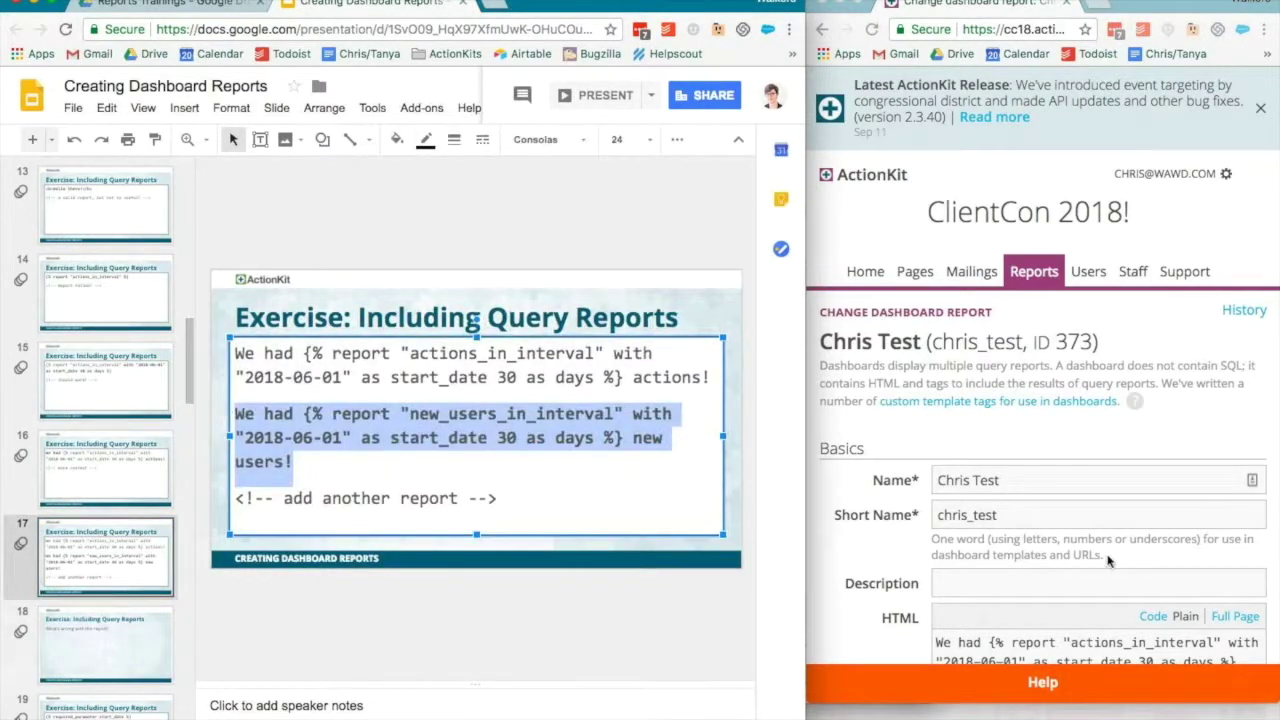
Step: Paste the new_users_in_interval sentence as a separate paragraph below the actions sentence in the HTML, and save the report
{"action": "scroll", "coordinate": [1107, 562], "scroll_direction": "down", "scroll_amount": 2}
{"action": "scroll", "coordinate": [1107, 562], "scroll_direction": "down", "scroll_amount": 2}
{"action": "left_click", "coordinate": [1032, 469]}
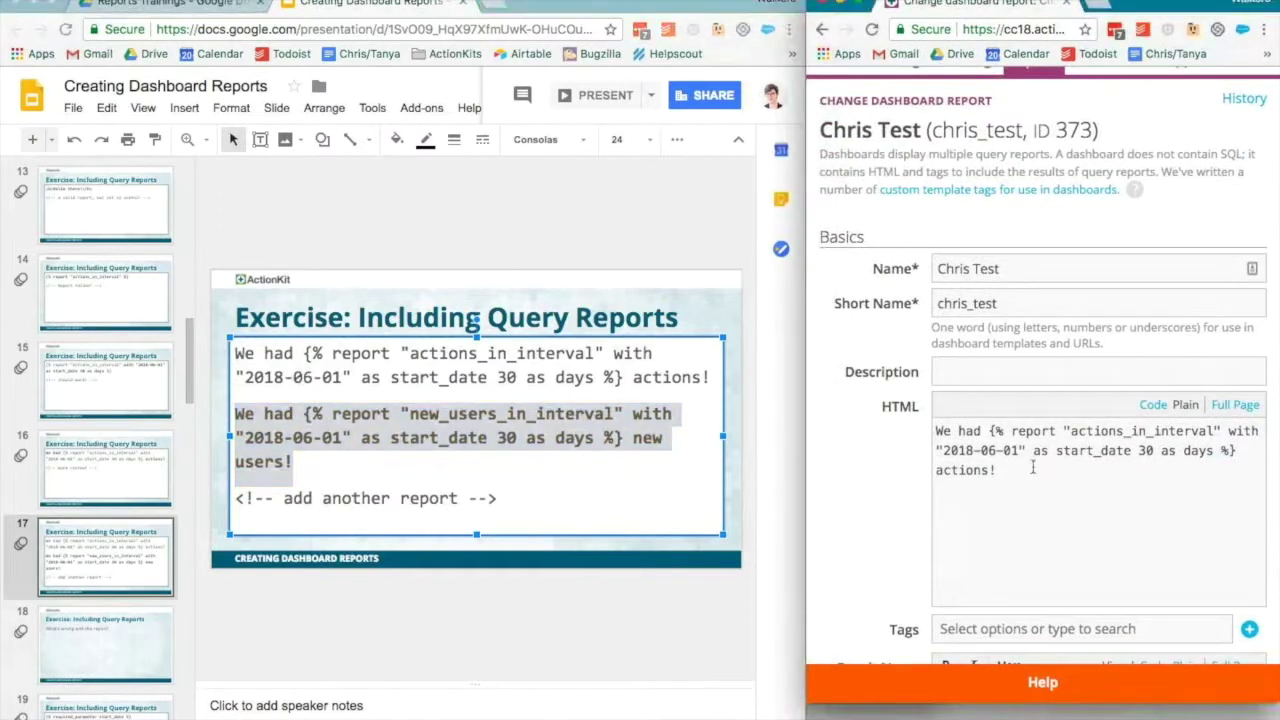
{"action": "key", "text": "ctrl+v"}
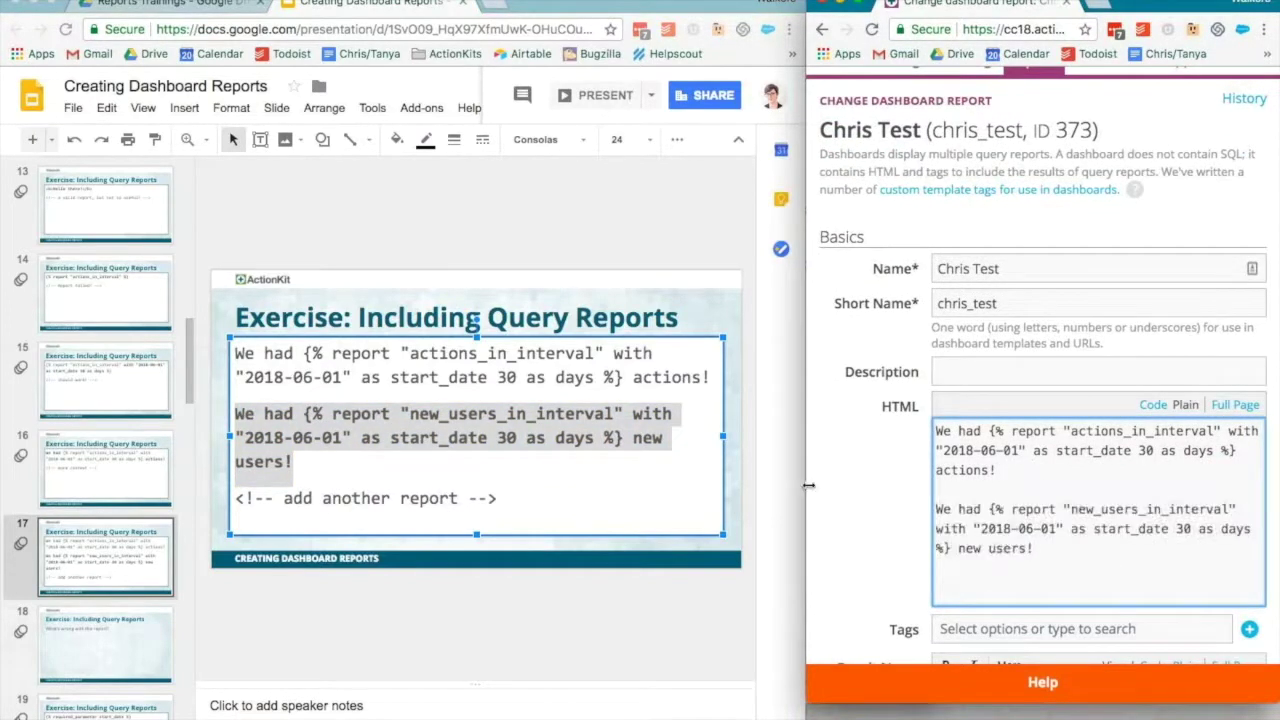
{"action": "scroll", "coordinate": [808, 485], "scroll_direction": "down", "scroll_amount": 3}
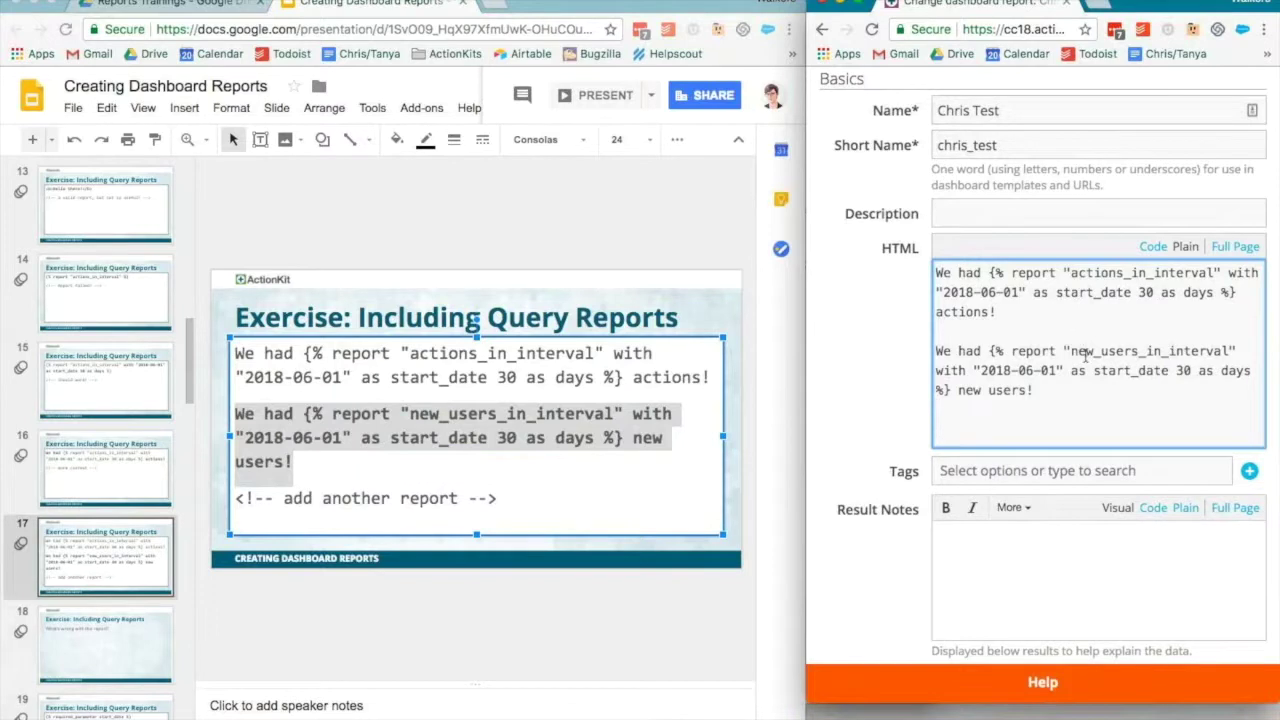
{"action": "scroll", "coordinate": [884, 552], "scroll_direction": "down", "scroll_amount": 3}
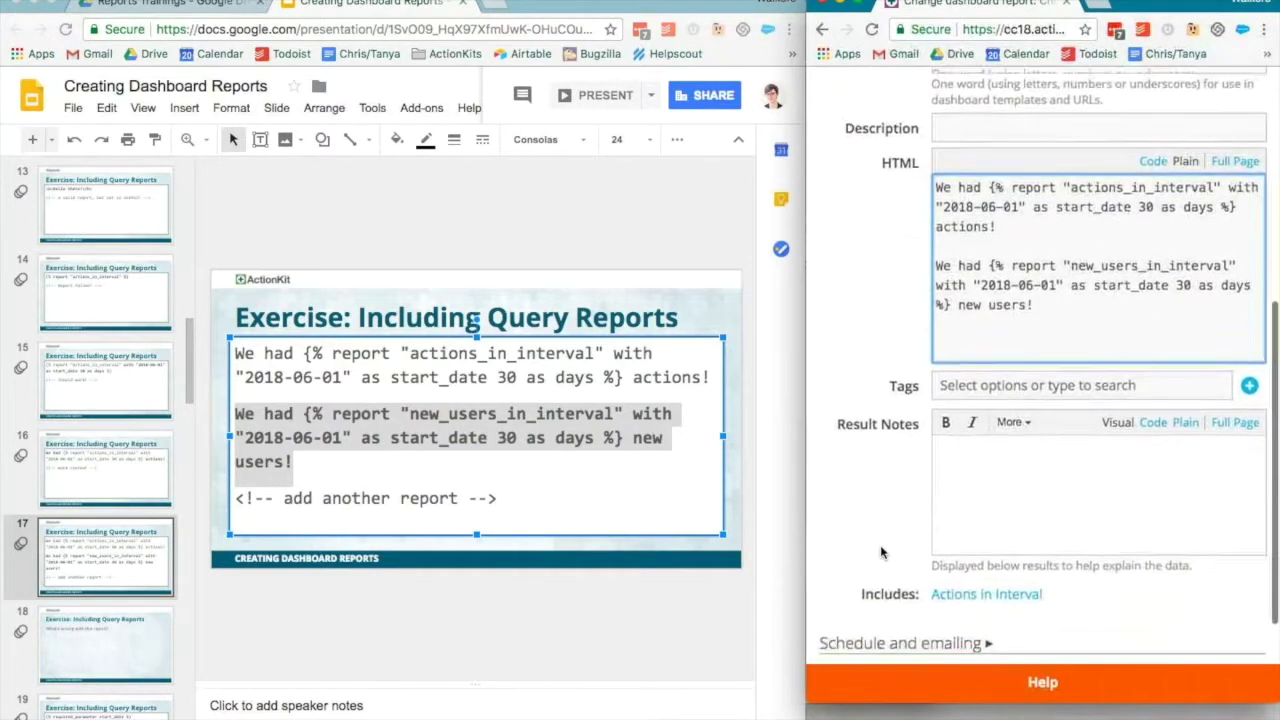
{"action": "scroll", "coordinate": [884, 552], "scroll_direction": "down", "scroll_amount": 1}
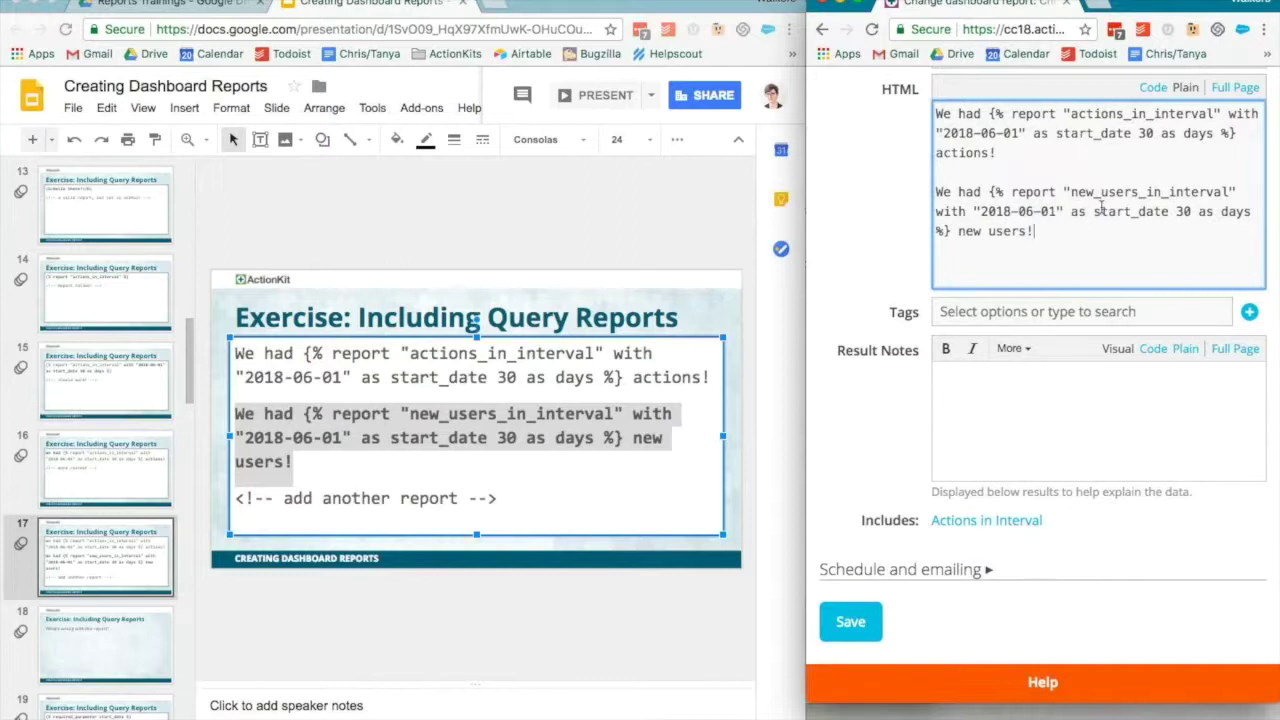
{"action": "left_click", "coordinate": [866, 625]}
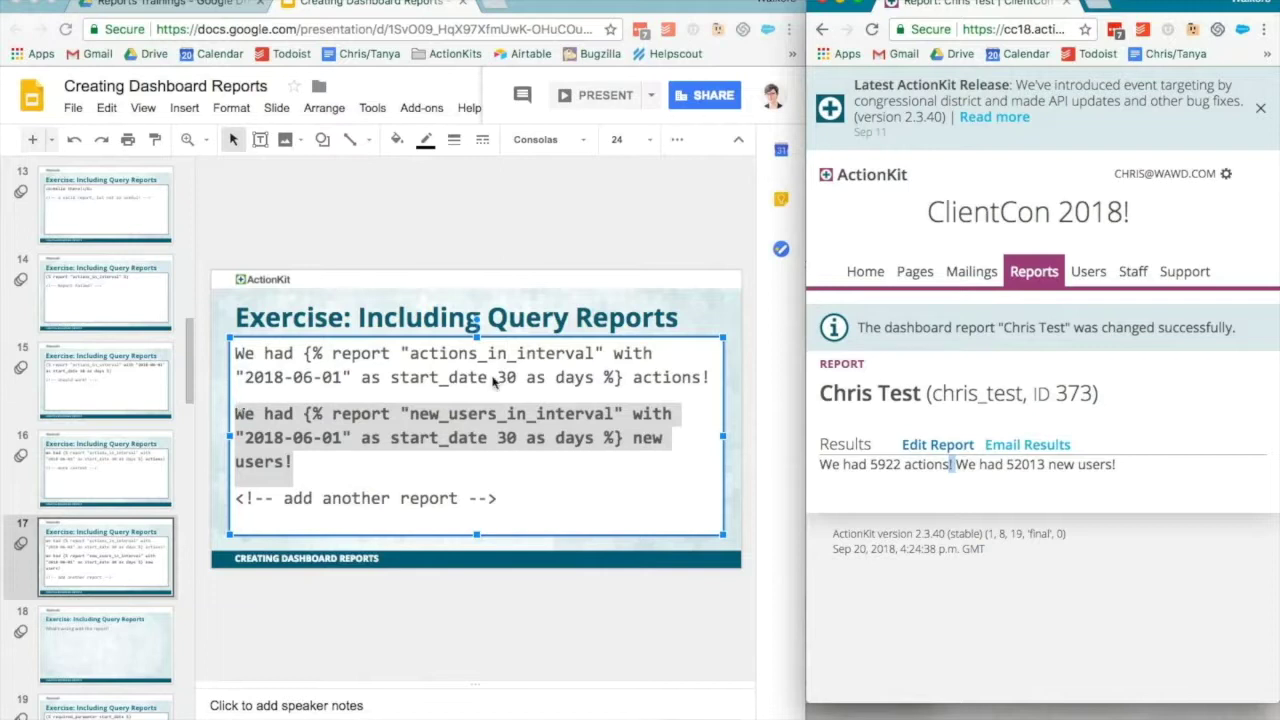
Step: Reopen the dashboard report and go to its HTML with the two report sentences
{"action": "left_click", "coordinate": [930, 449]}
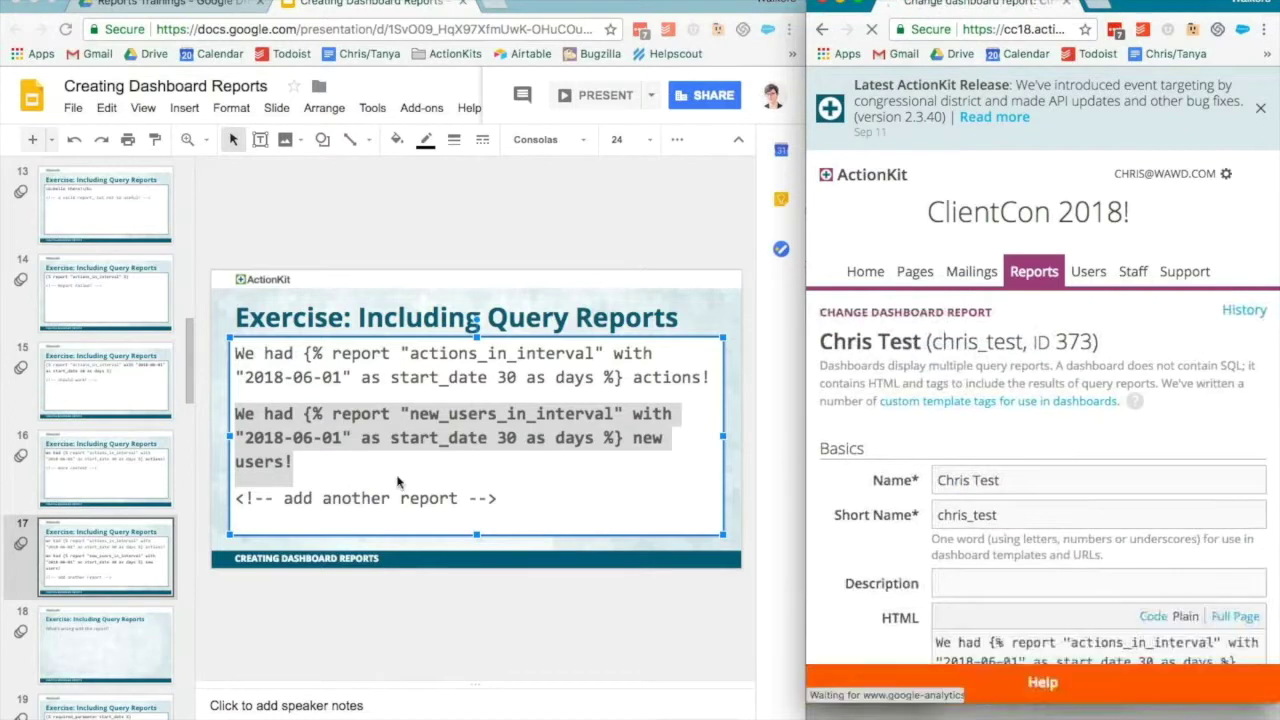
{"action": "scroll", "coordinate": [950, 516], "scroll_direction": "down", "scroll_amount": 4}
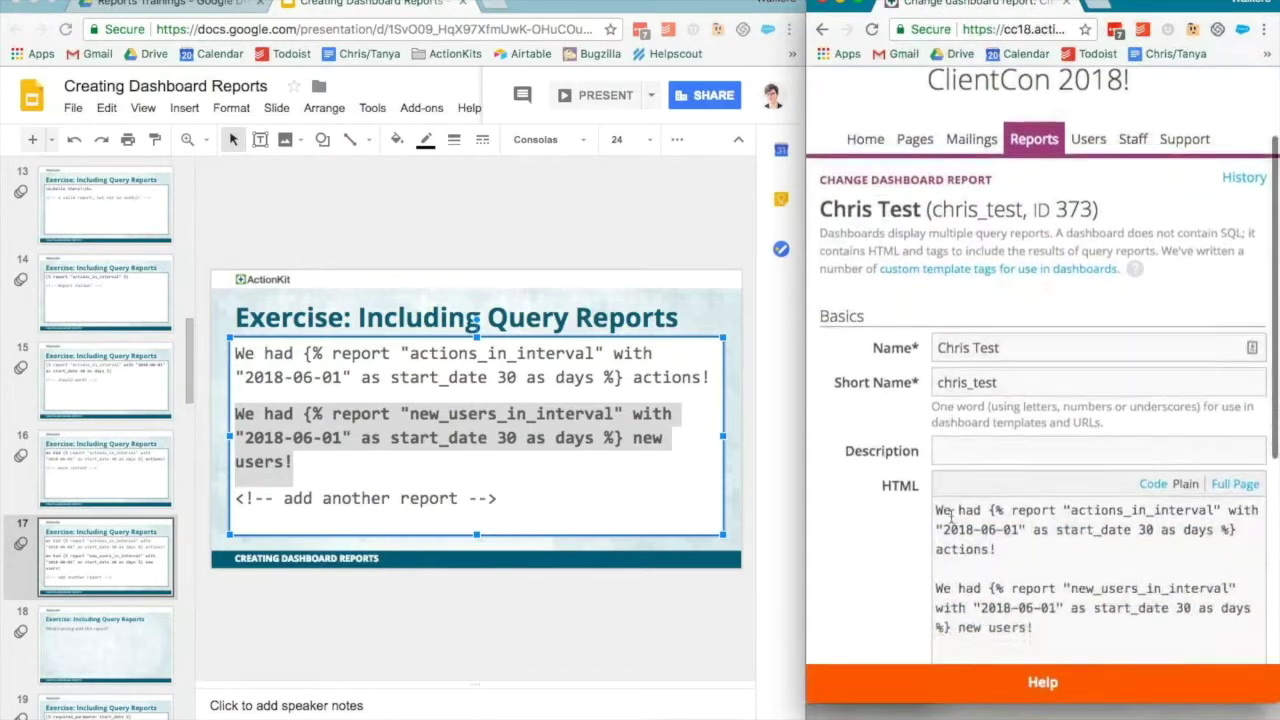
{"action": "scroll", "coordinate": [100, 572], "scroll_direction": "down", "scroll_amount": 1}
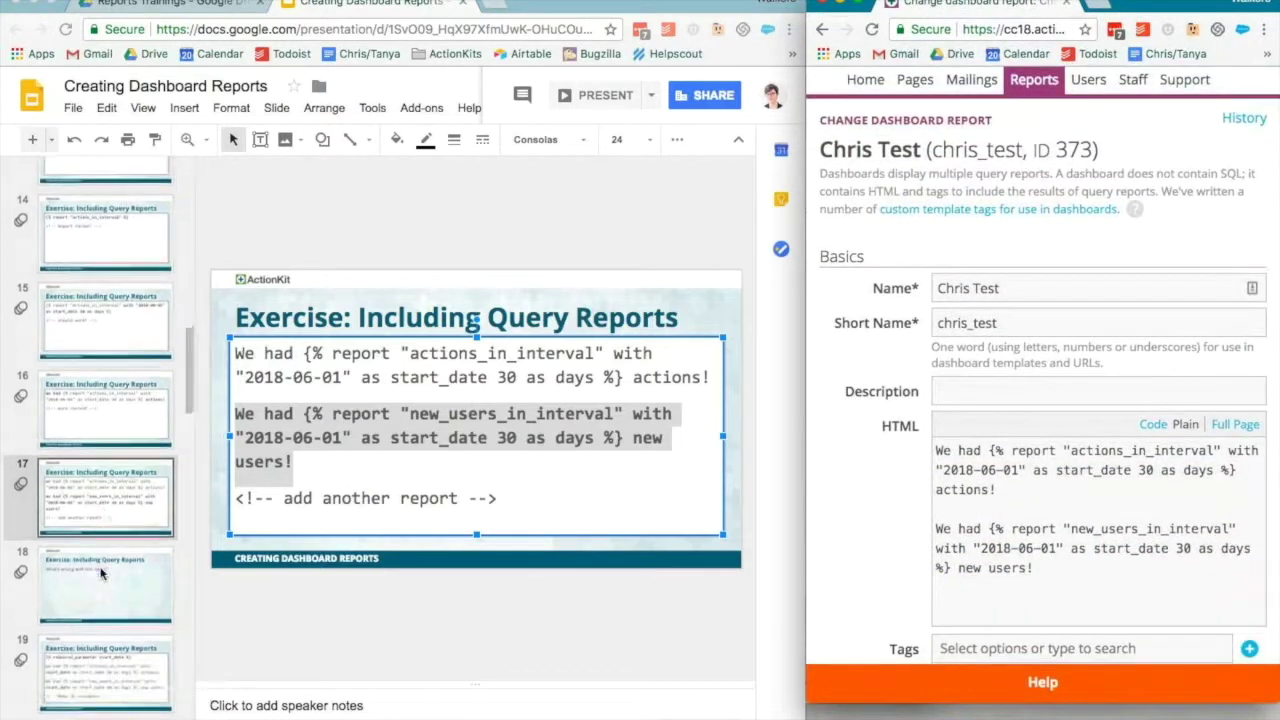
Step: Read exercise slides 18 and 19 on what is wrong with the report and making it reusable with a required start_date parameter
{"action": "left_click", "coordinate": [100, 572]}
{"action": "left_click", "coordinate": [100, 572]}
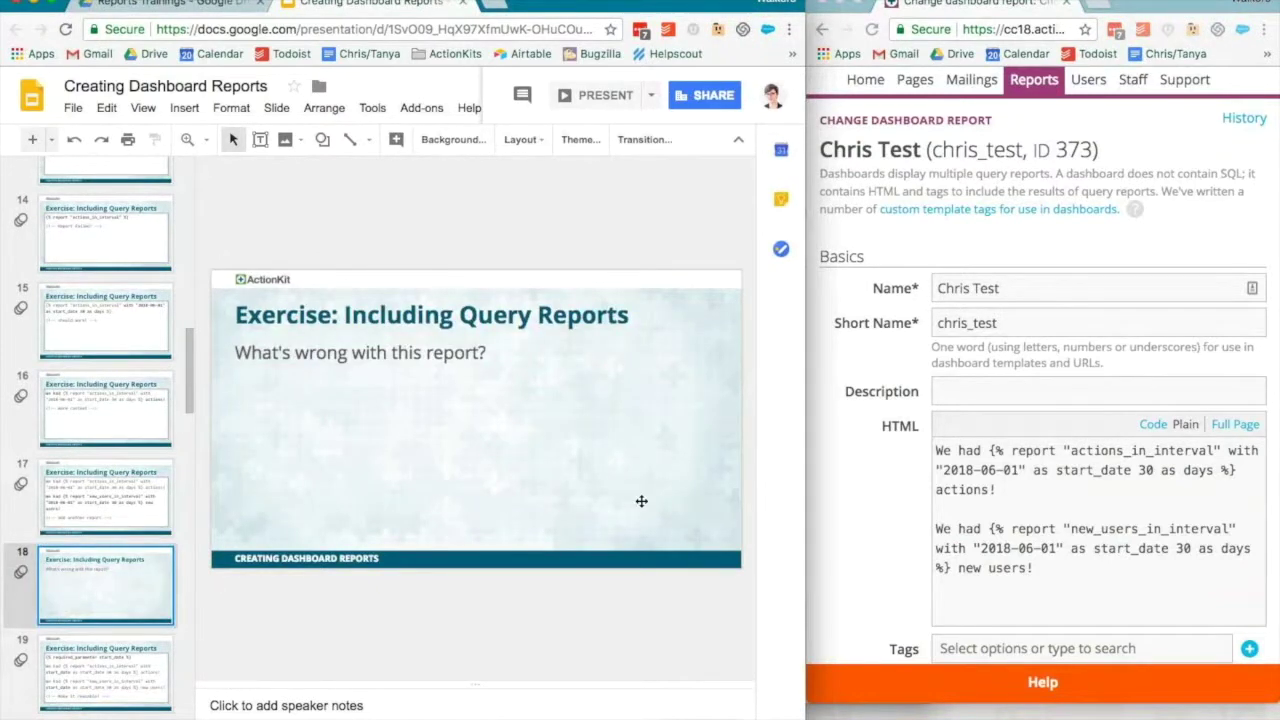
{"action": "scroll", "coordinate": [820, 548], "scroll_direction": "down", "scroll_amount": 2}
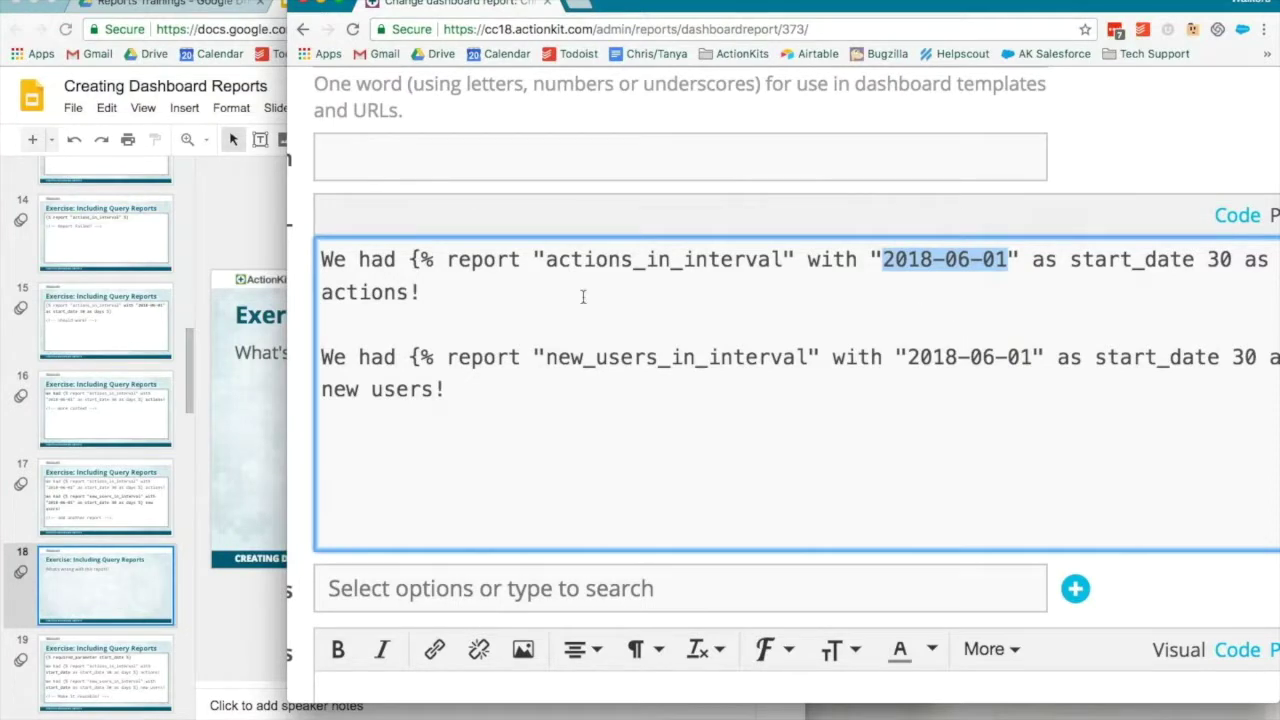
{"action": "scroll", "coordinate": [63, 598], "scroll_direction": "down", "scroll_amount": 1}
{"action": "scroll", "coordinate": [63, 598], "scroll_direction": "down", "scroll_amount": 1}
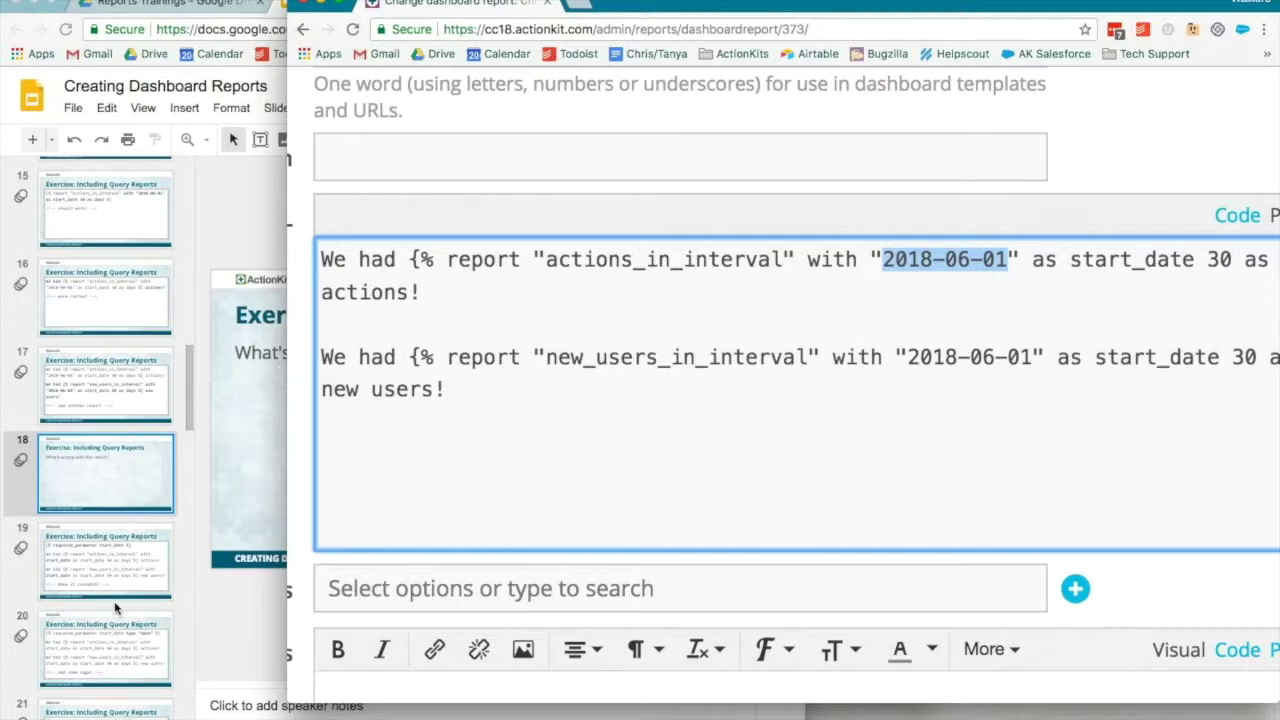
{"action": "left_click", "coordinate": [119, 568]}
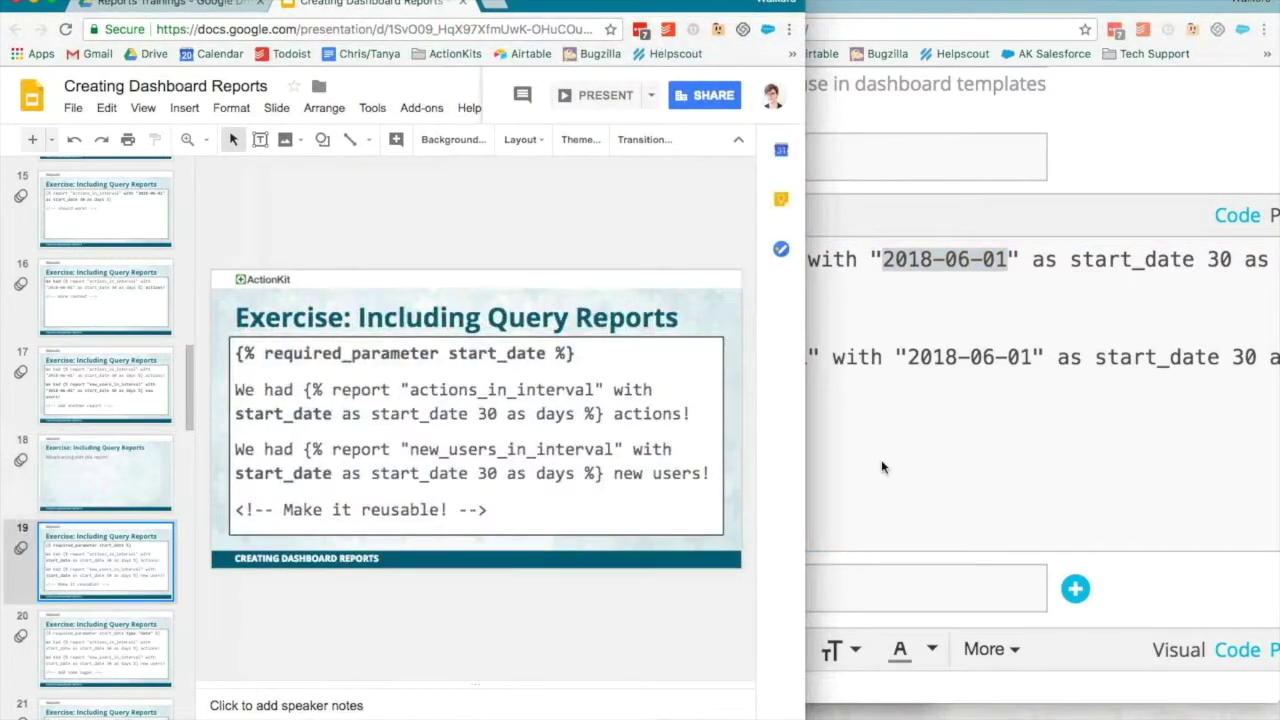
Step: Narrow the dashboard report's browser window so that it sits beside the slides with its HTML in view
{"action": "left_click", "coordinate": [943, 489]}
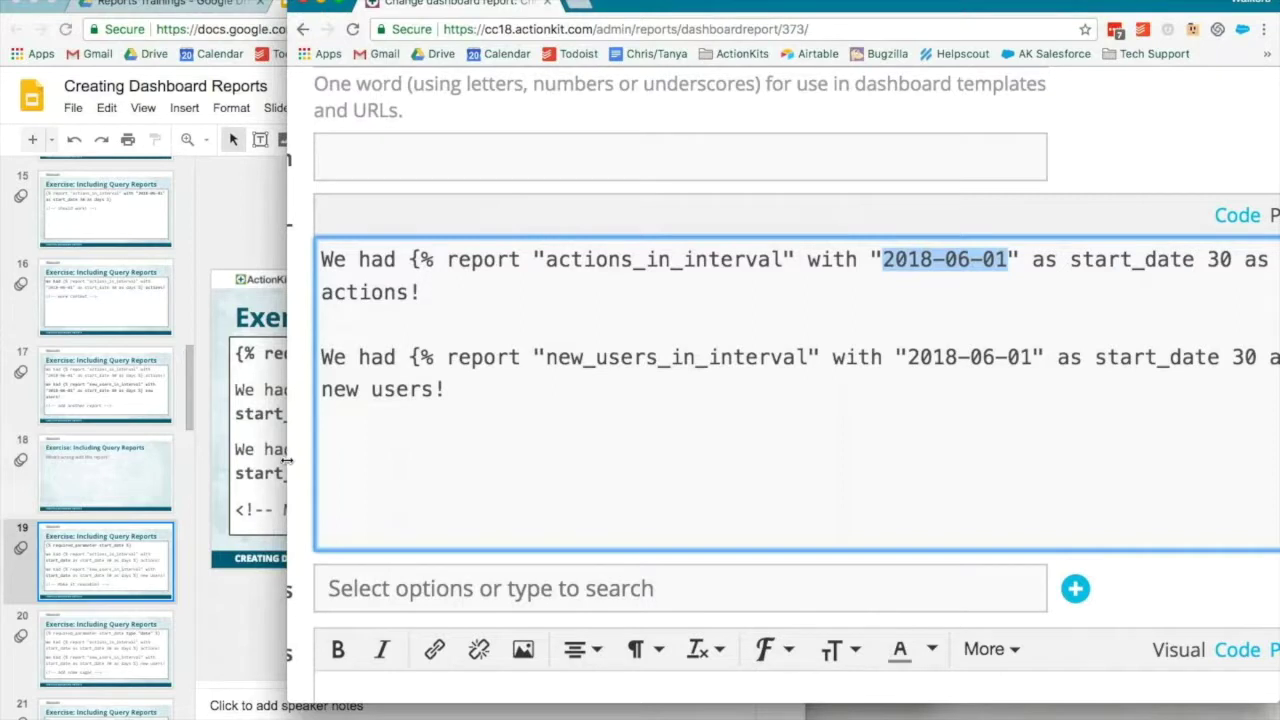
{"action": "left_click_drag", "start_coordinate": [287, 460], "coordinate": [726, 578]}
{"action": "left_click", "coordinate": [896, 523]}
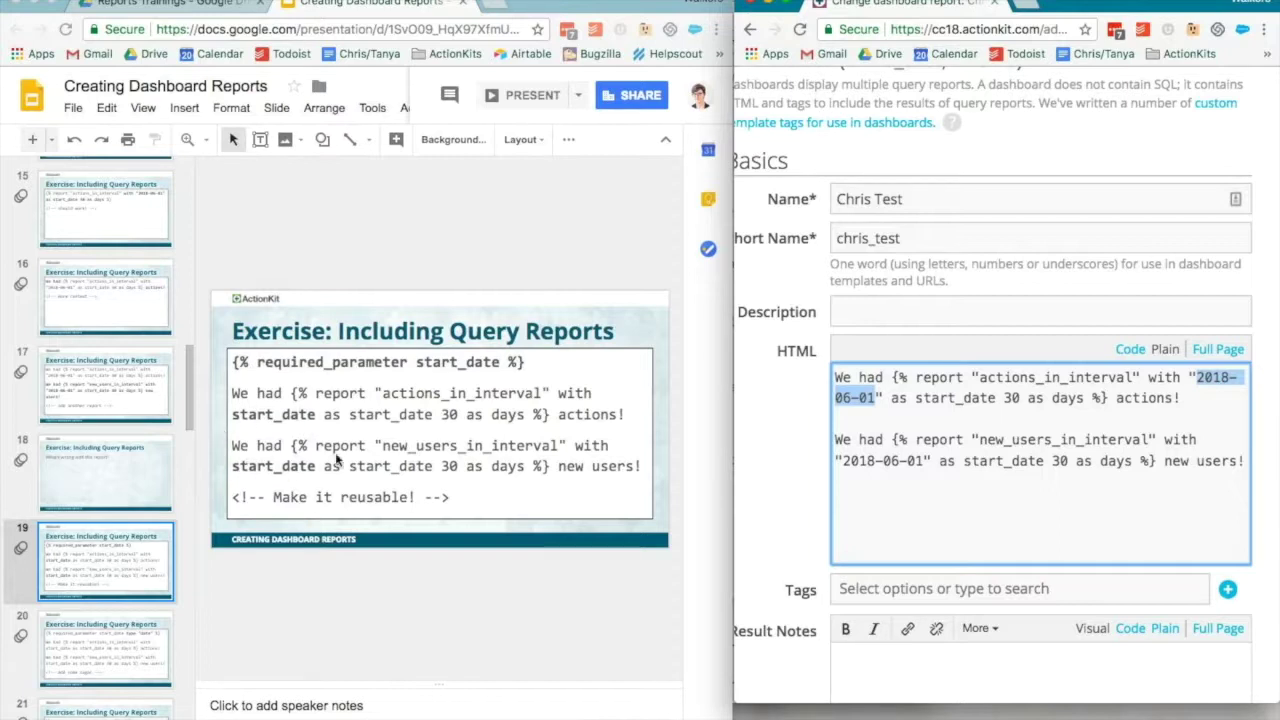
Step: Insert {% required_parameter start_date %} and a blank line above the first report sentence in the HTML
{"action": "left_click", "coordinate": [835, 378]}
{"action": "key", "text": "Return"}
{"action": "key", "text": "Return"}
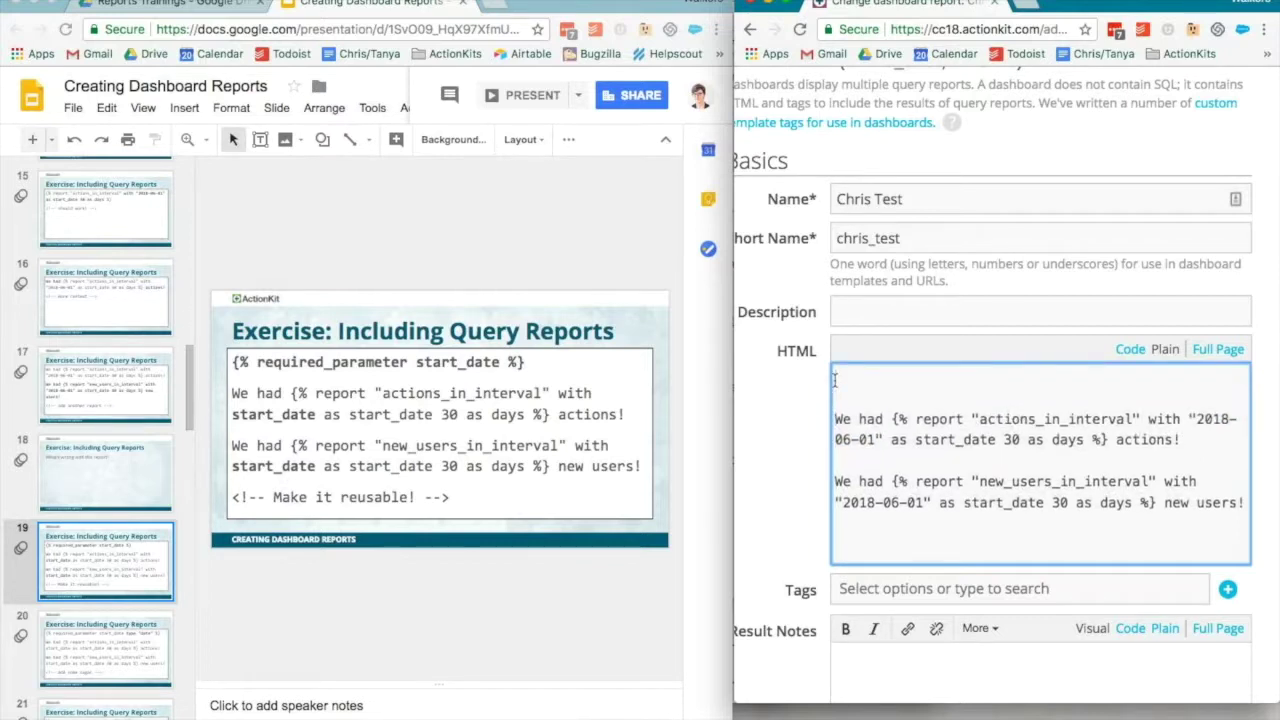
{"action": "type", "text": "{% required_parame"}
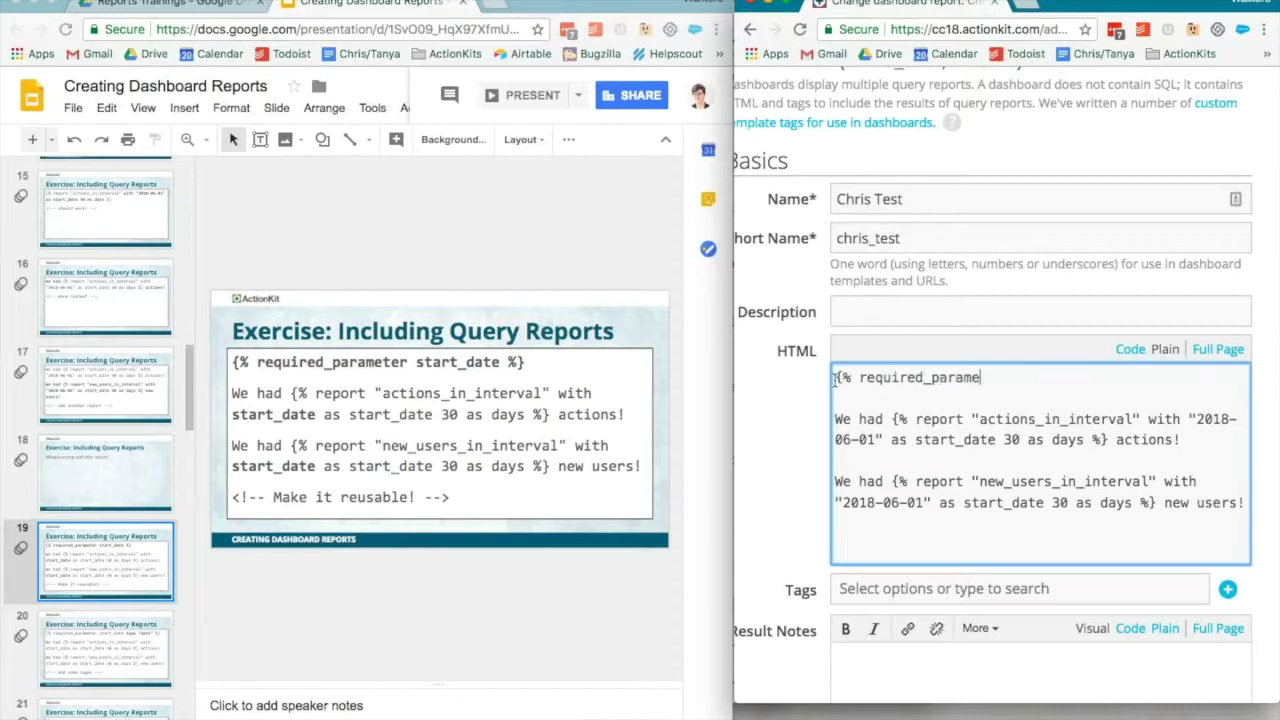
{"action": "type", "text": "ter start_date %"}
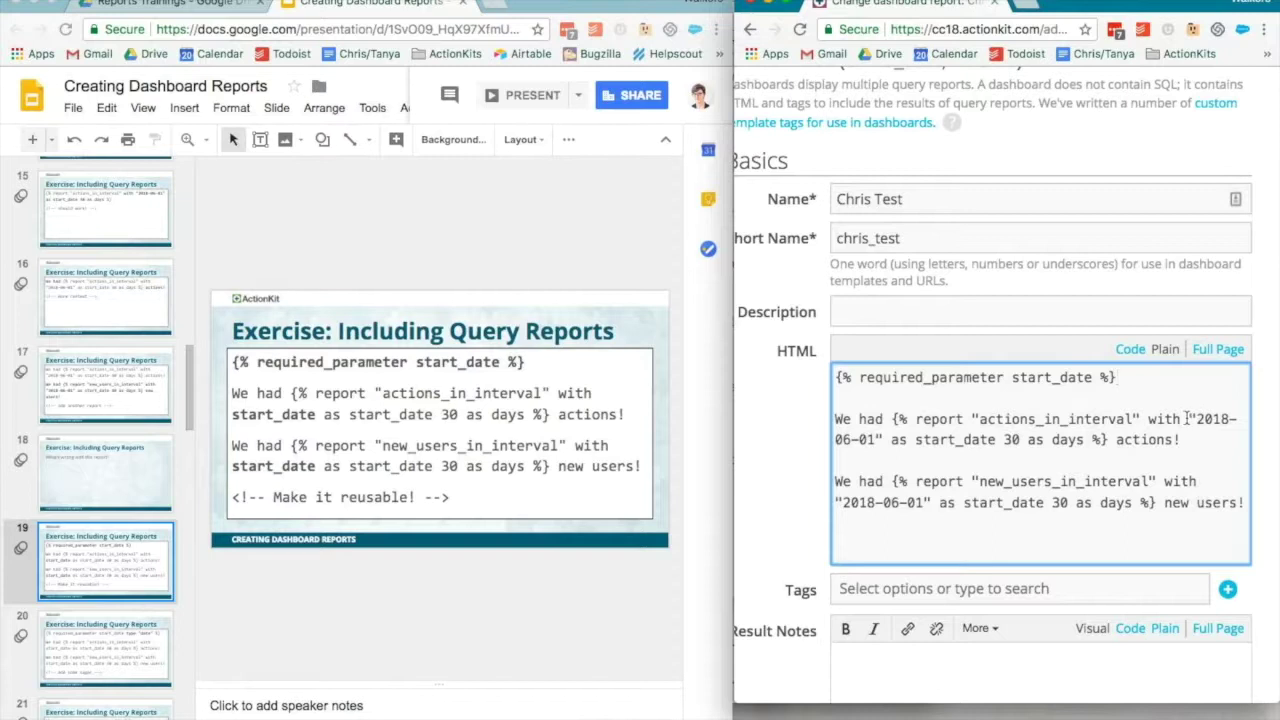
Step: Replace the quoted date "2018-06-01" with start_date in both report tags of the HTML, and save the dashboard report
{"action": "left_click_drag", "start_coordinate": [1188, 419], "coordinate": [881, 440]}
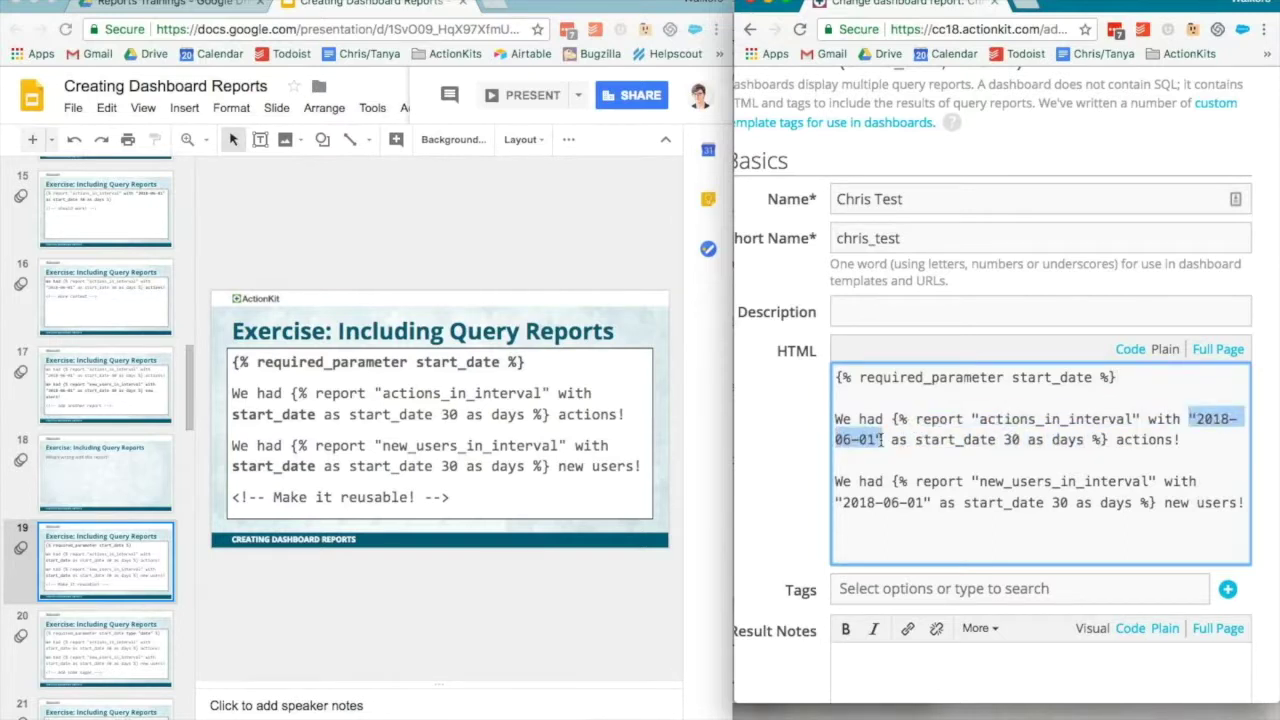
{"action": "type", "text": "start_date"}
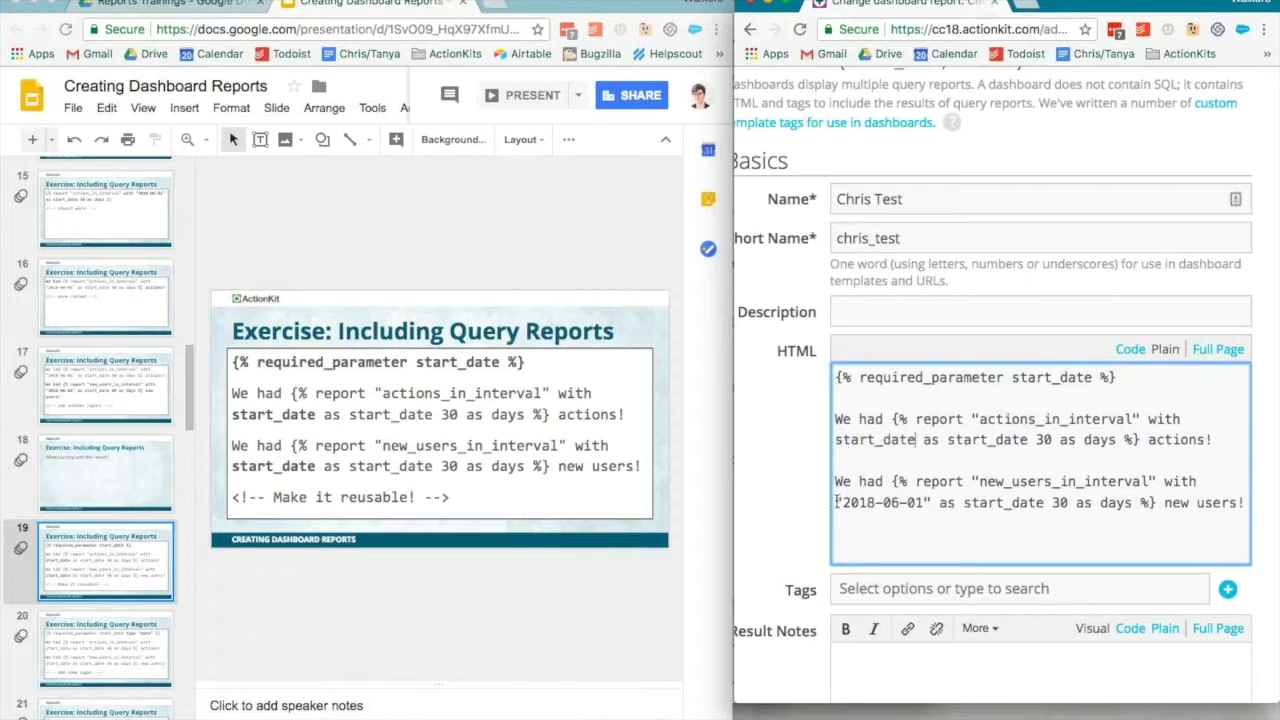
{"action": "left_click_drag", "start_coordinate": [836, 502], "coordinate": [930, 502]}
{"action": "type", "text": "st"}
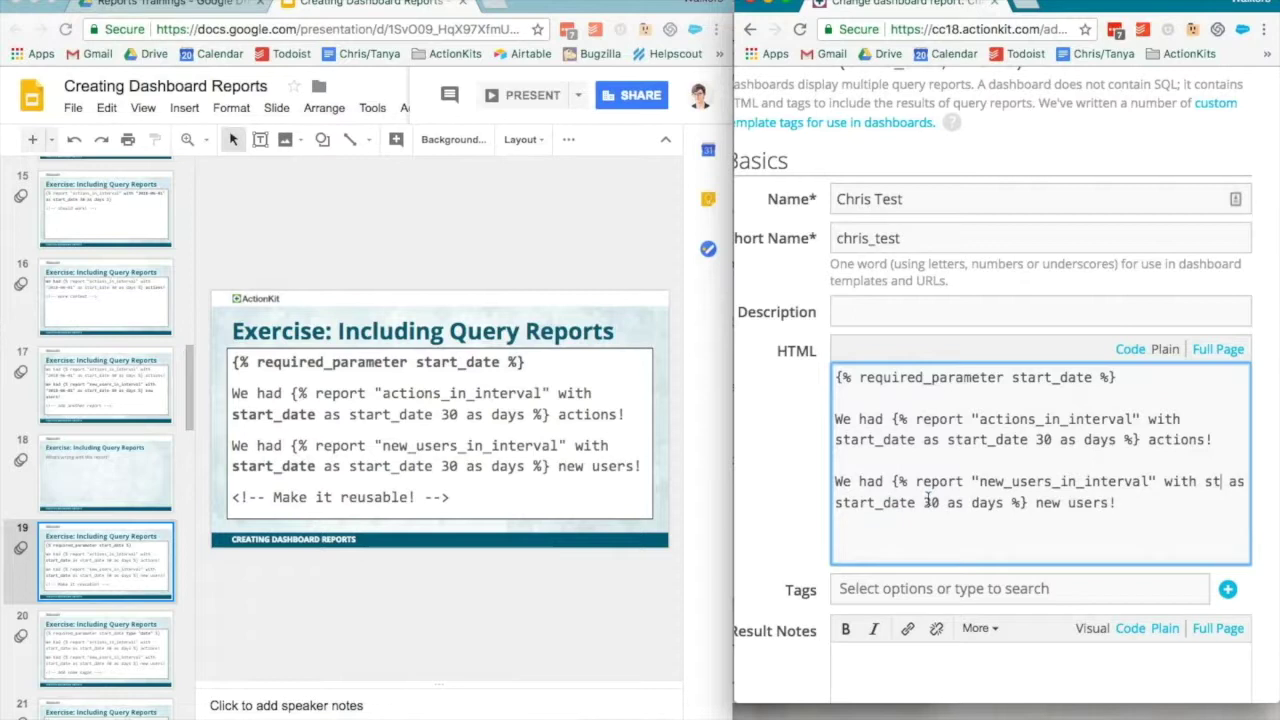
{"action": "type", "text": "art_da"}
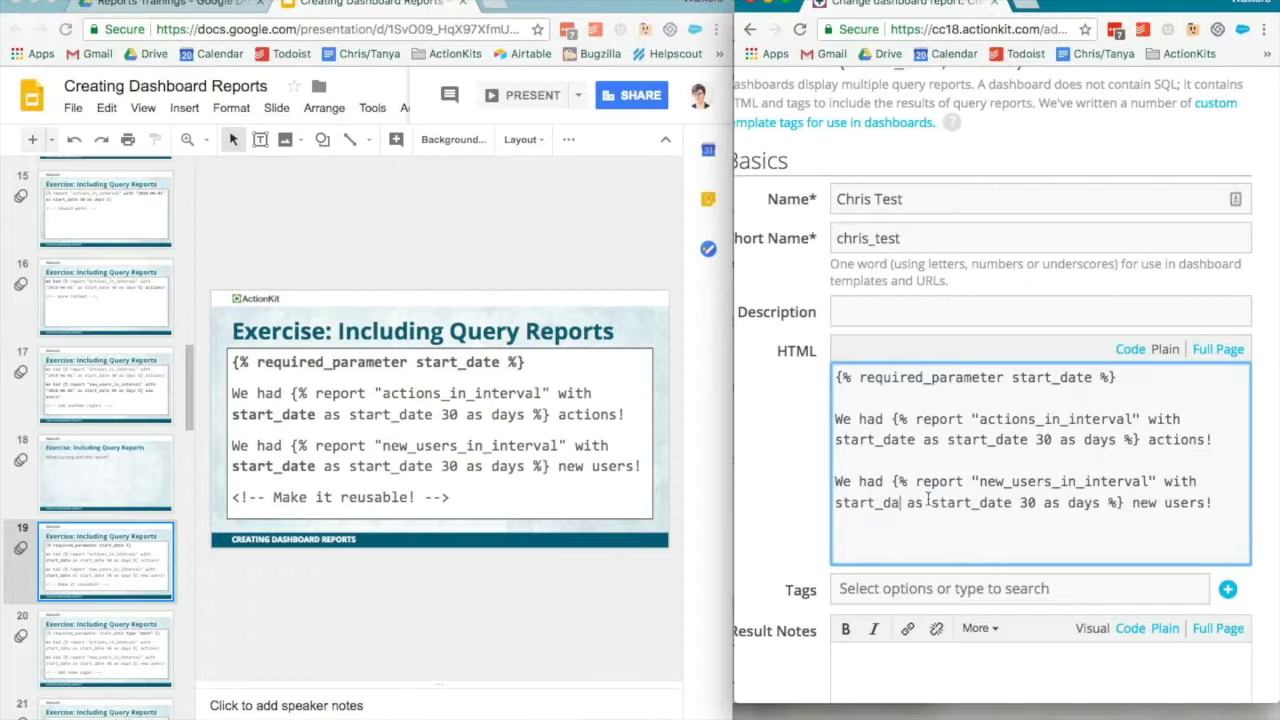
{"action": "type", "text": "te"}
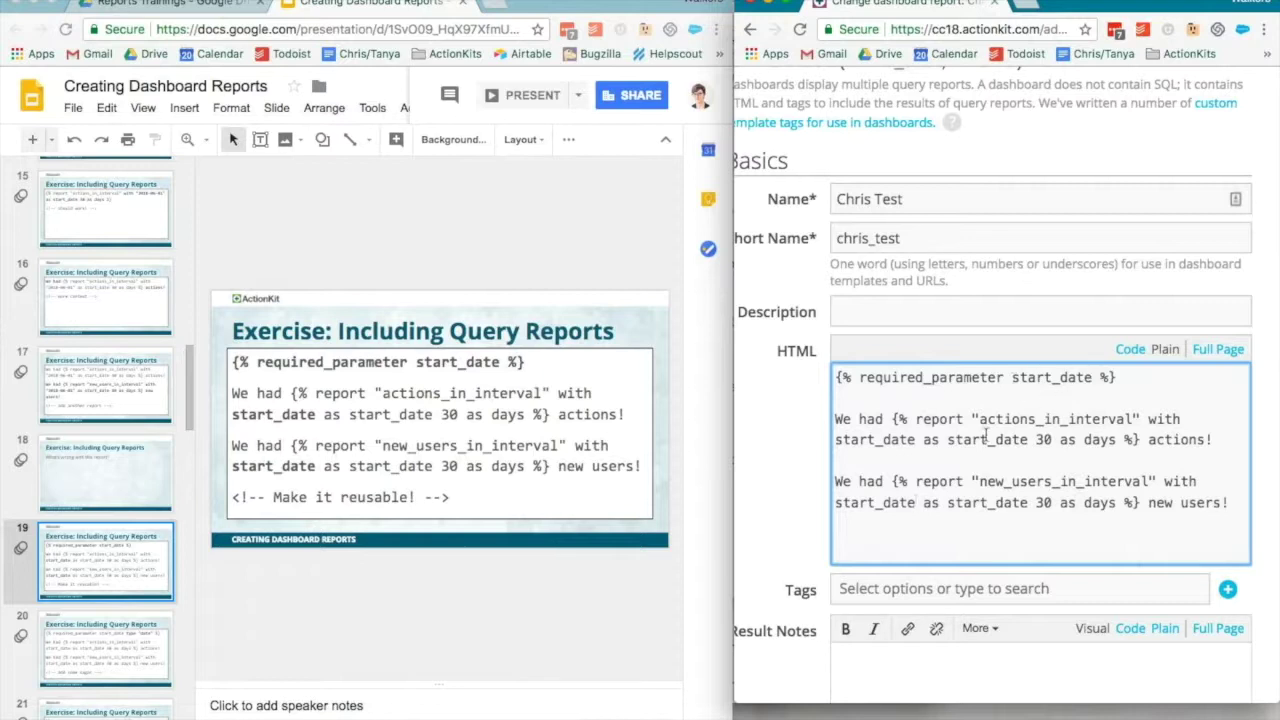
{"action": "scroll", "coordinate": [810, 539], "scroll_direction": "down", "scroll_amount": 5}
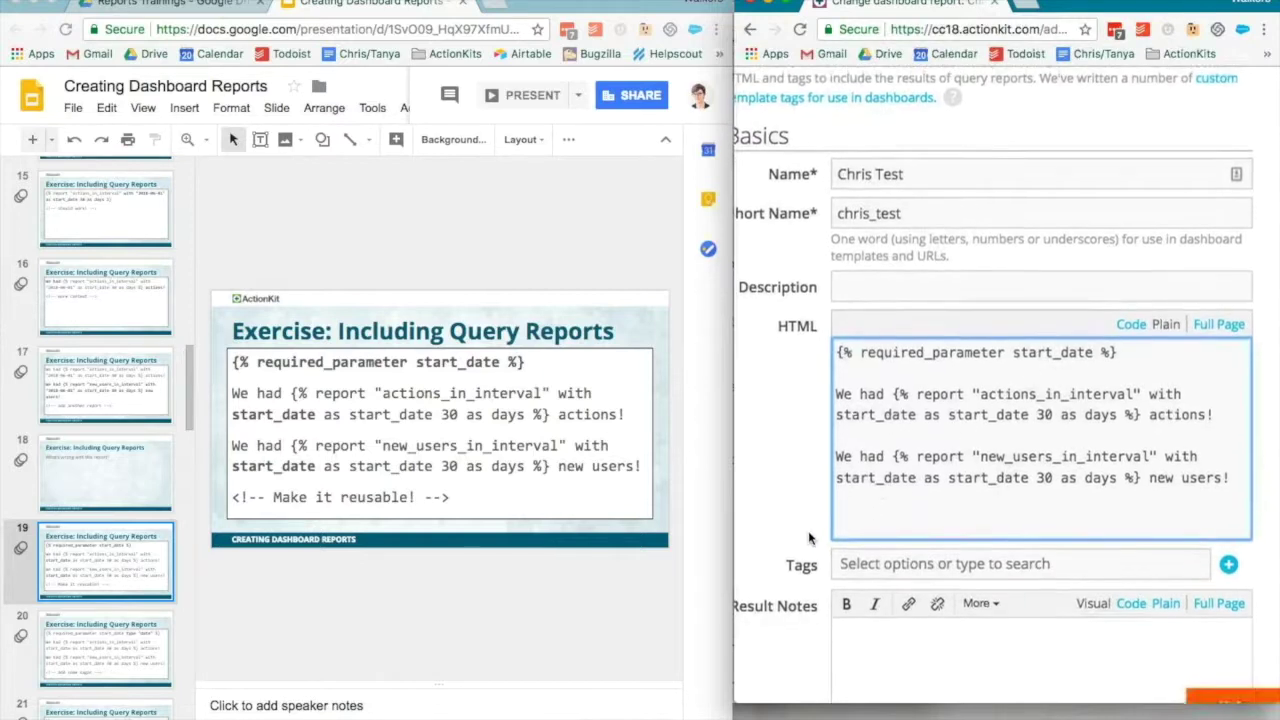
{"action": "scroll", "coordinate": [810, 539], "scroll_direction": "down", "scroll_amount": 2}
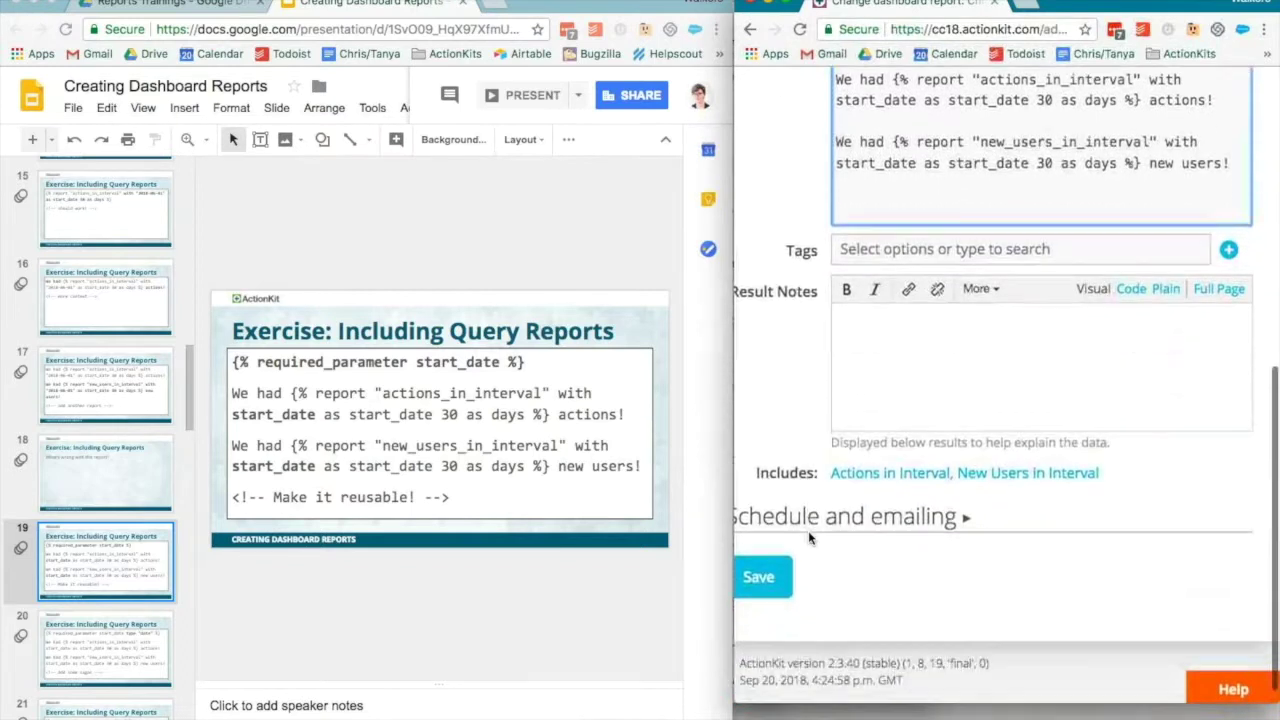
{"action": "left_click", "coordinate": [762, 620]}
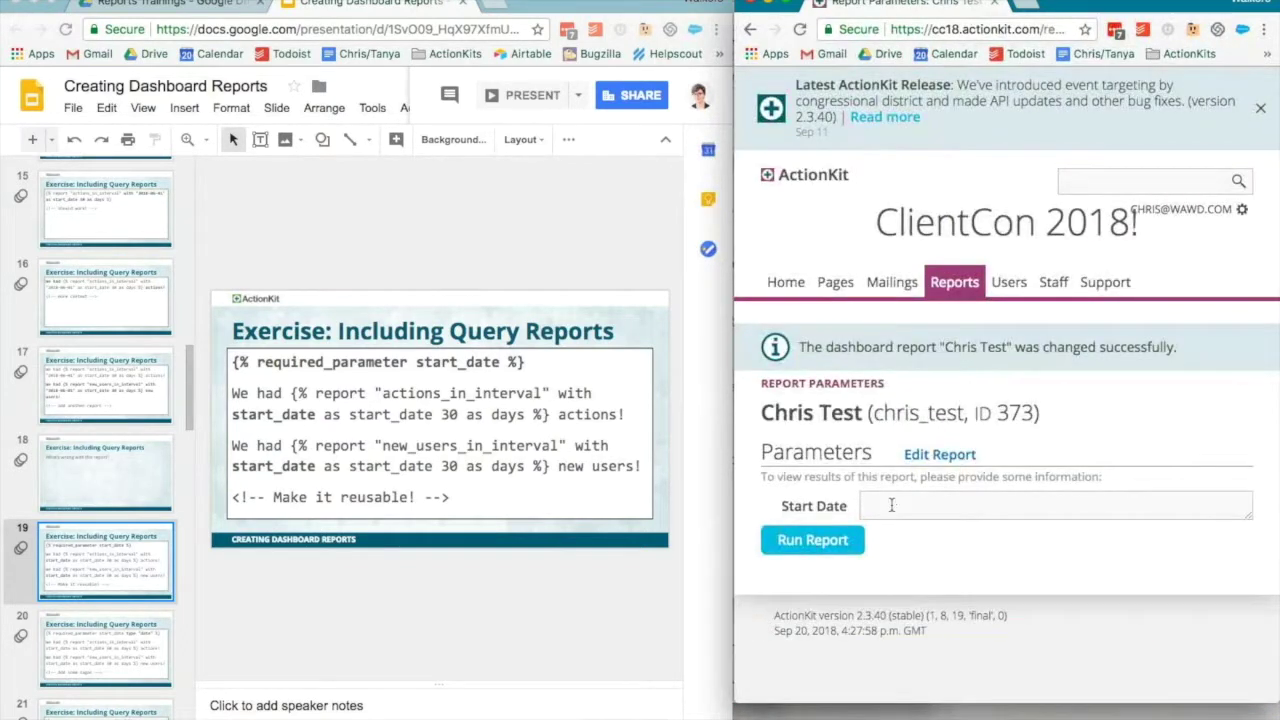
Step: Run the dashboard report with the start date 2018-07-01
{"action": "left_click", "coordinate": [890, 507]}
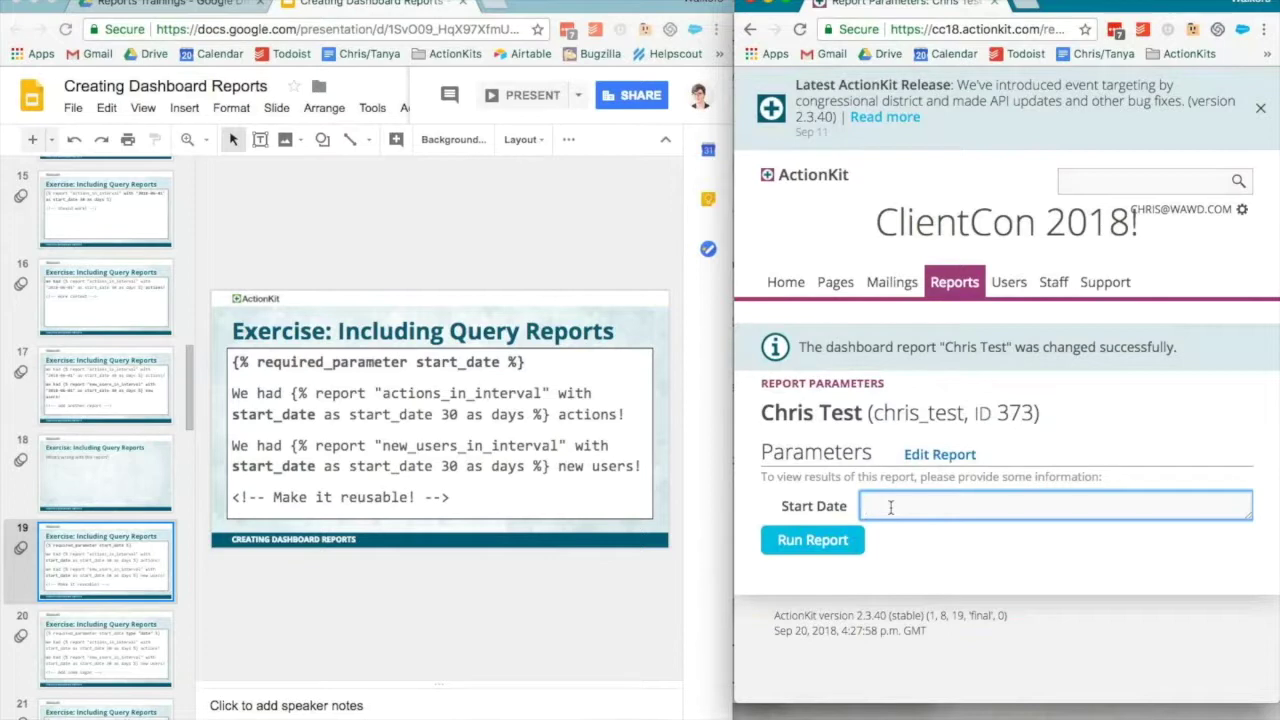
{"action": "type", "text": "2018-07-01"}
{"action": "left_click", "coordinate": [785, 539]}
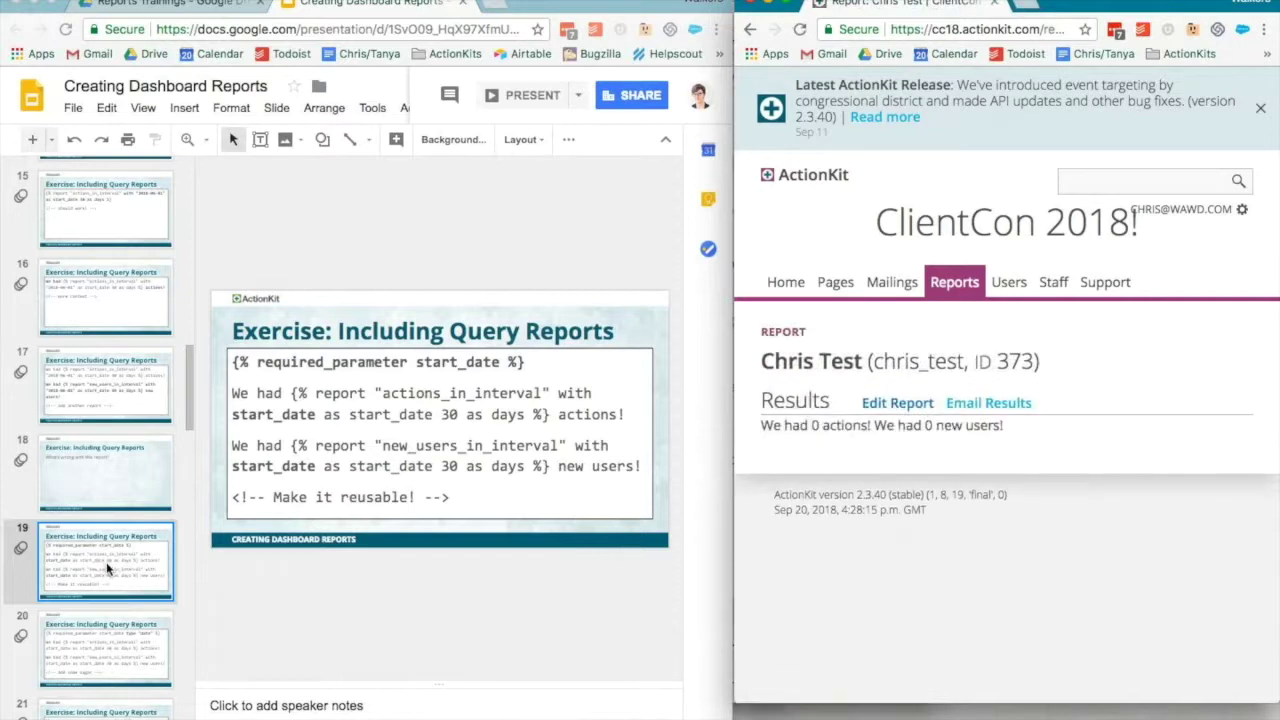
Step: Reopen the dashboard report for editing, and show exercise slide 20 on adding a date type to the parameter
{"action": "scroll", "coordinate": [107, 567], "scroll_direction": "down", "scroll_amount": 2}
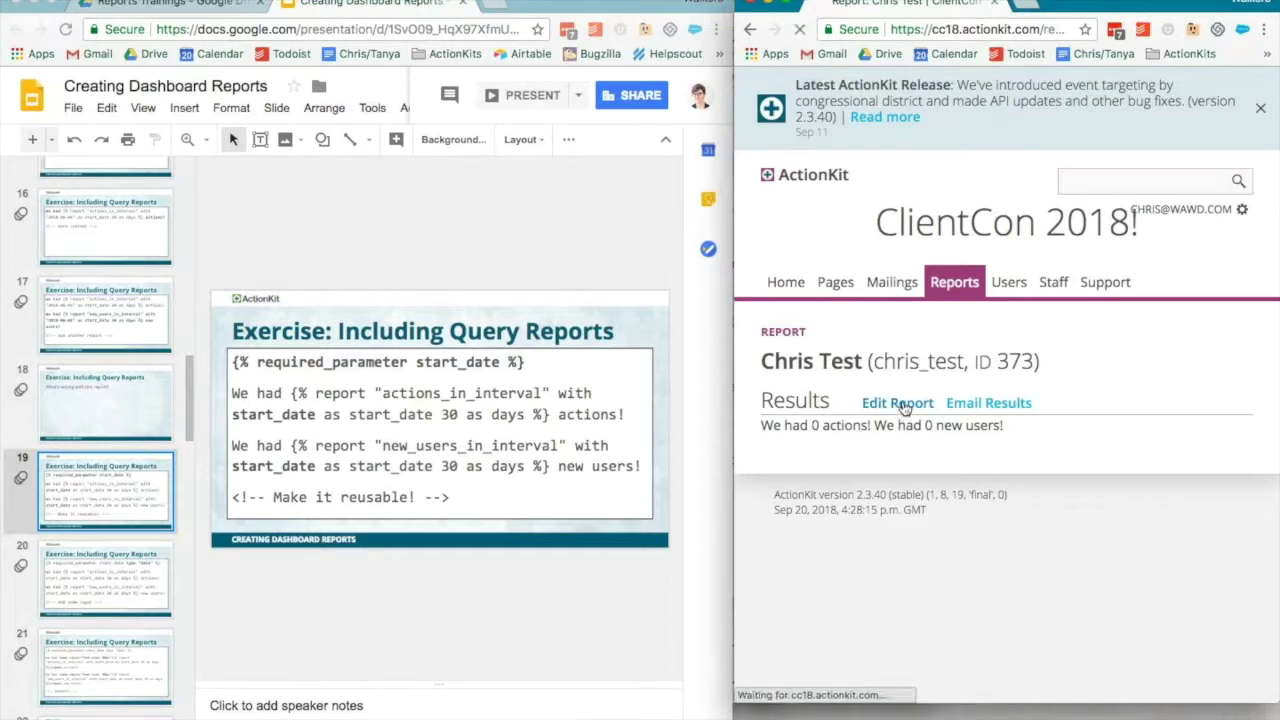
{"action": "left_click", "coordinate": [898, 405]}
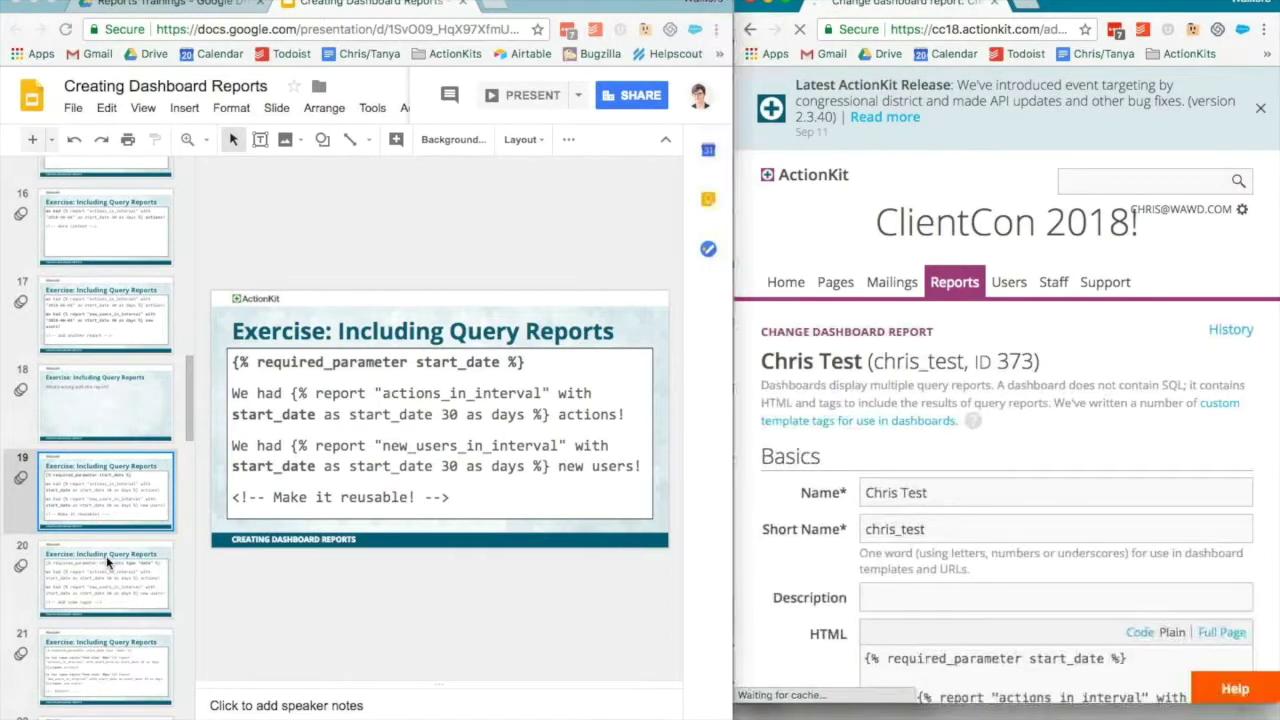
{"action": "left_click", "coordinate": [108, 563]}
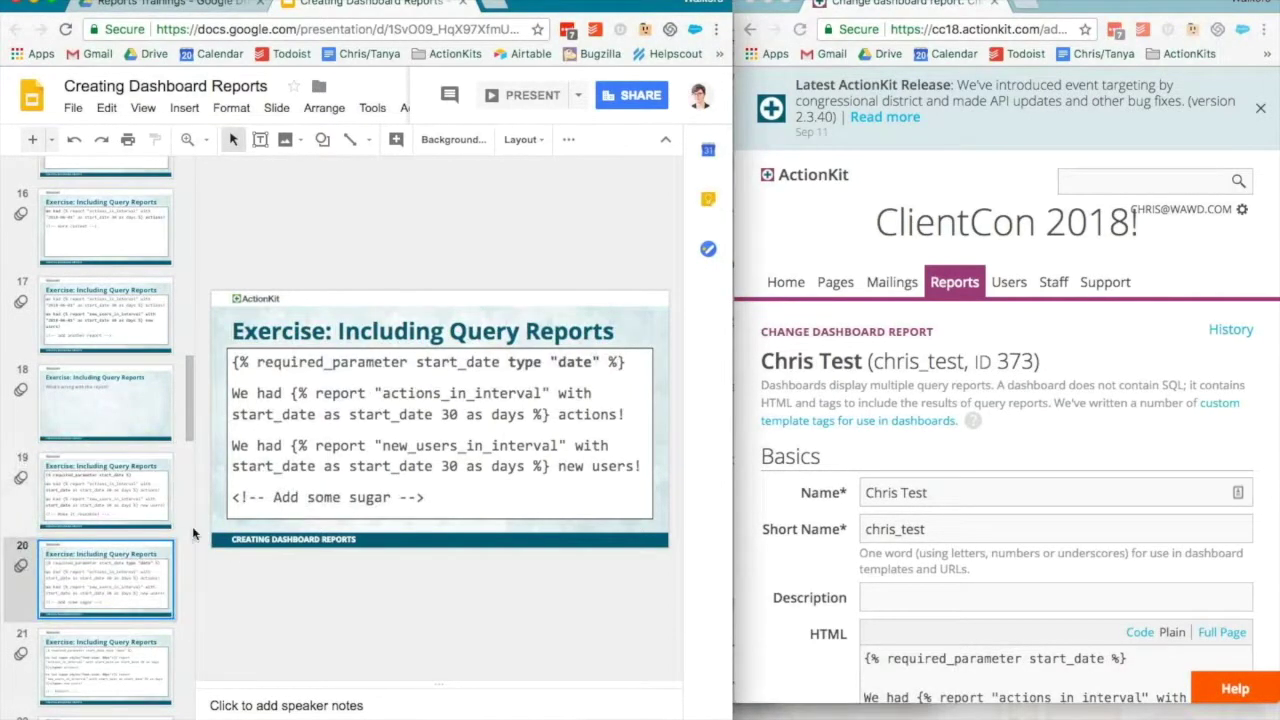
{"action": "key", "text": "Down"}
{"action": "key", "text": "Up"}
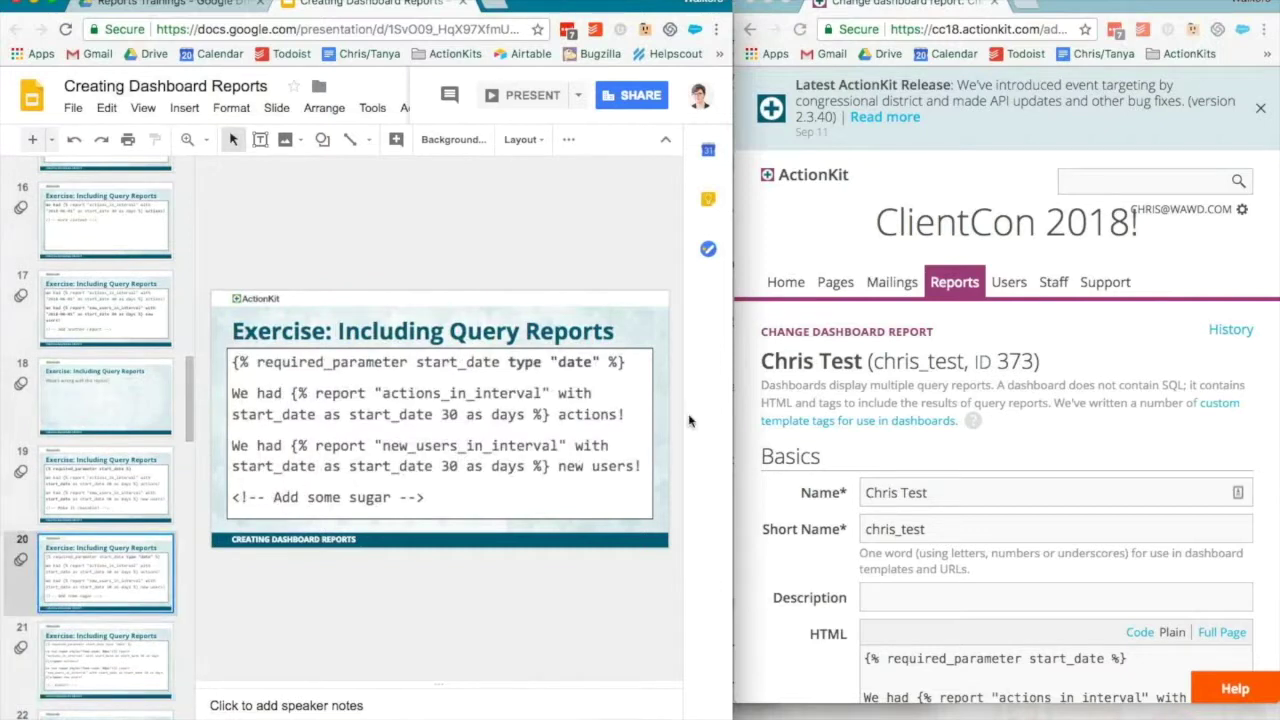
Step: Add type "date" after start_date in the required_parameter tag of the HTML, and save the dashboard report
{"action": "scroll", "coordinate": [862, 437], "scroll_direction": "down", "scroll_amount": 3}
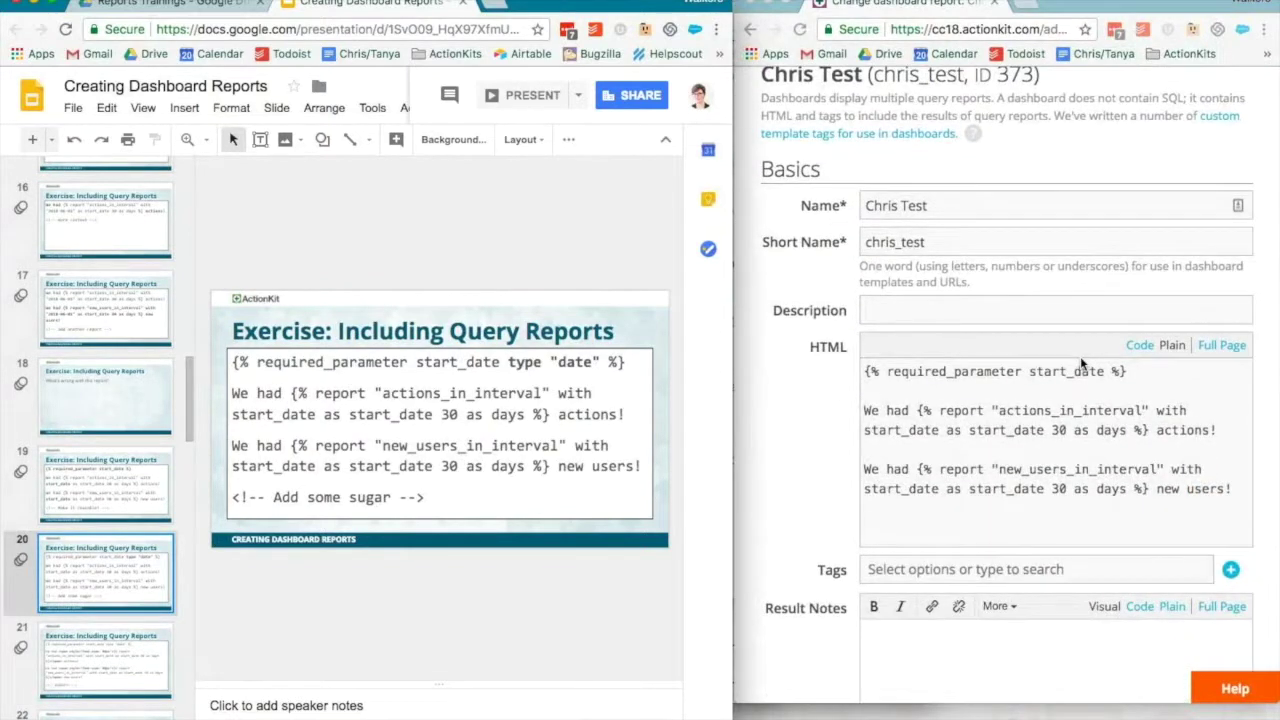
{"action": "left_click", "coordinate": [1108, 373]}
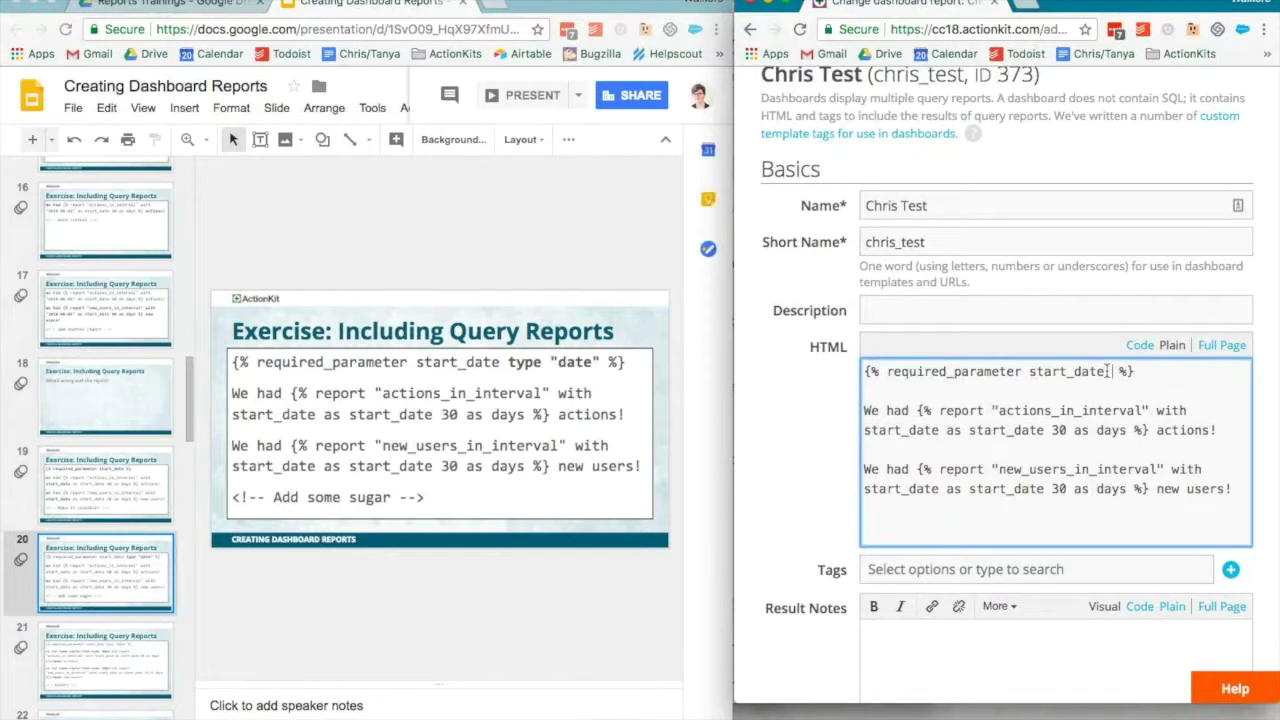
{"action": "type", "text": "type \"date\""}
{"action": "scroll", "coordinate": [803, 467], "scroll_direction": "down", "scroll_amount": 3}
{"action": "left_click", "coordinate": [786, 562]}
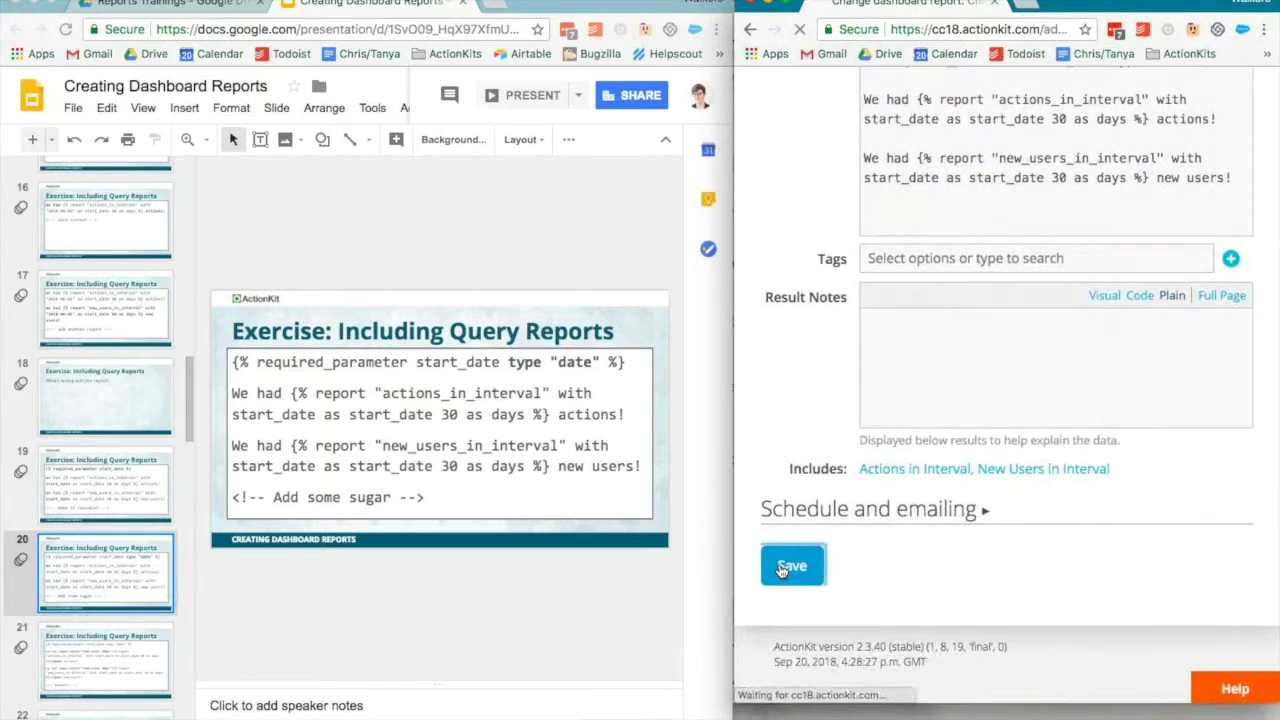
Step: Run the dashboard report with the start date 2018-06-01
{"action": "left_click", "coordinate": [868, 506]}
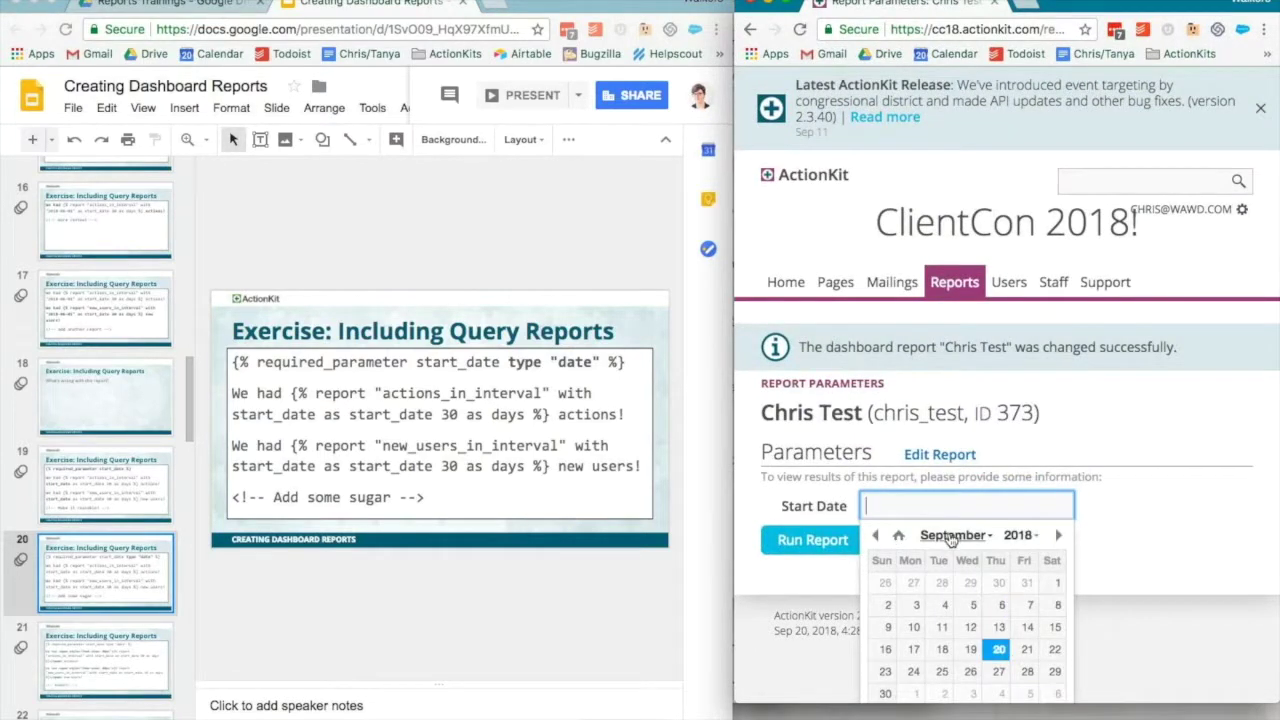
{"action": "type", "text": "2018-06-01"}
{"action": "key", "text": "Tab"}
{"action": "left_click", "coordinate": [800, 545]}
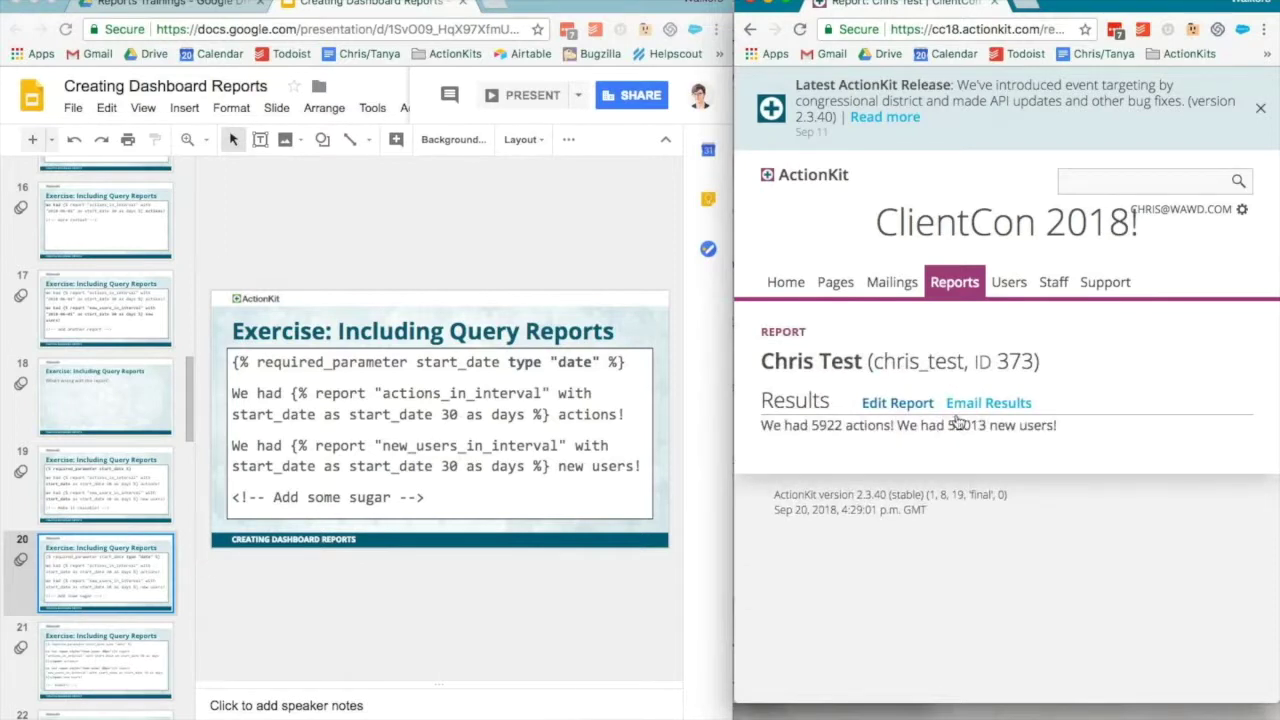
Step: Read slide 21 on enlarging the report figures with an 80px font-size span, and slide 22's conditional example on using tags and filters
{"action": "left_click", "coordinate": [116, 653]}
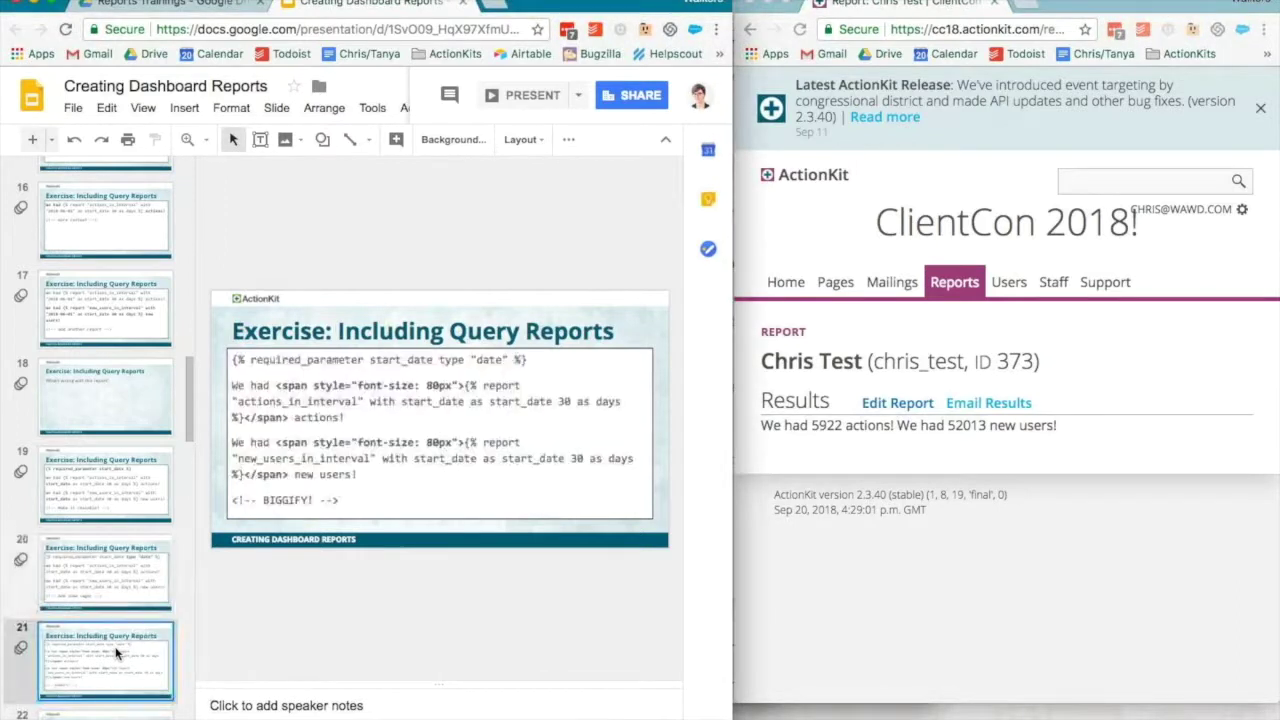
{"action": "scroll", "coordinate": [116, 653], "scroll_direction": "down", "scroll_amount": 3}
{"action": "scroll", "coordinate": [116, 653], "scroll_direction": "down", "scroll_amount": 2}
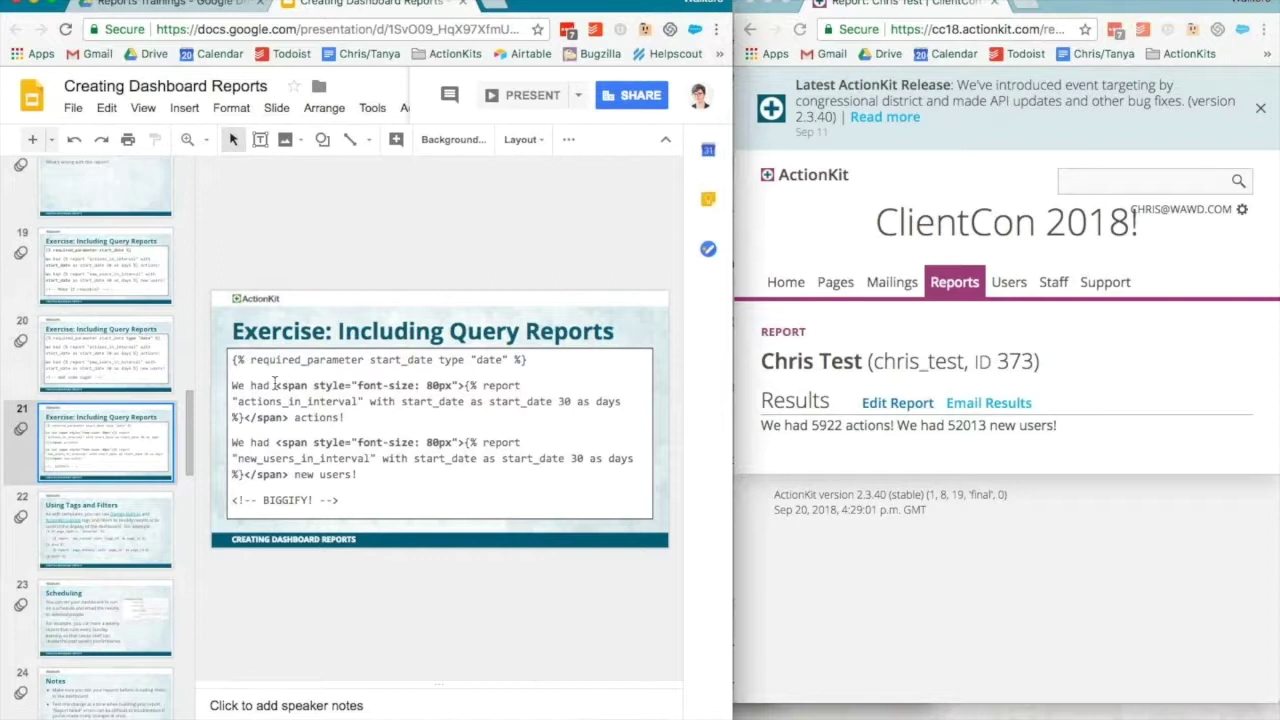
{"action": "left_click_drag", "start_coordinate": [274, 384], "coordinate": [470, 378]}
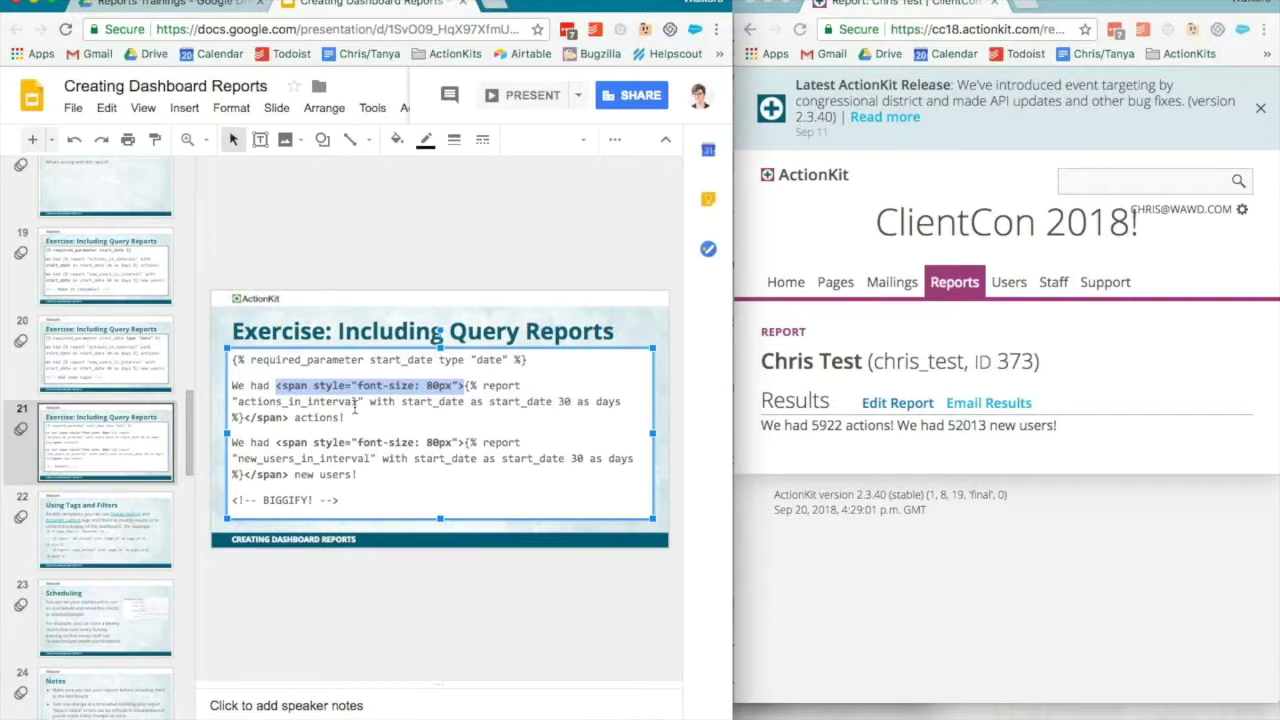
{"action": "left_click", "coordinate": [127, 518]}
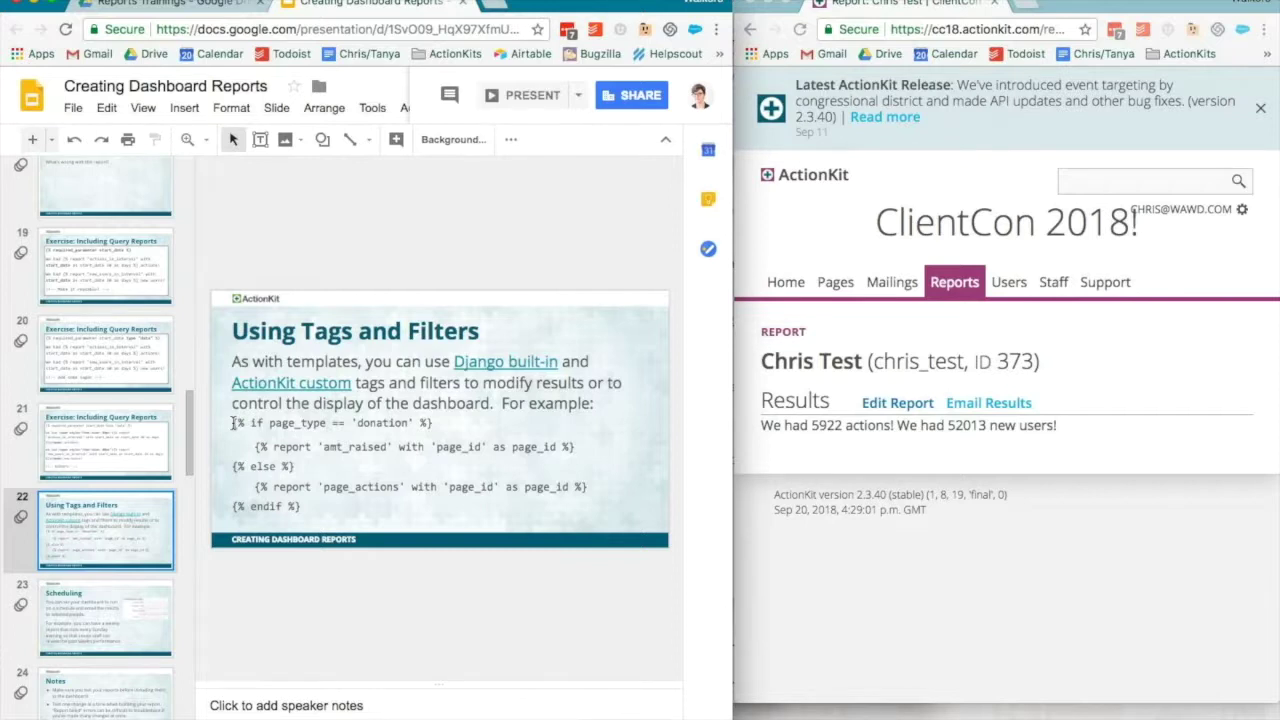
{"action": "left_click_drag", "start_coordinate": [233, 423], "coordinate": [320, 512]}
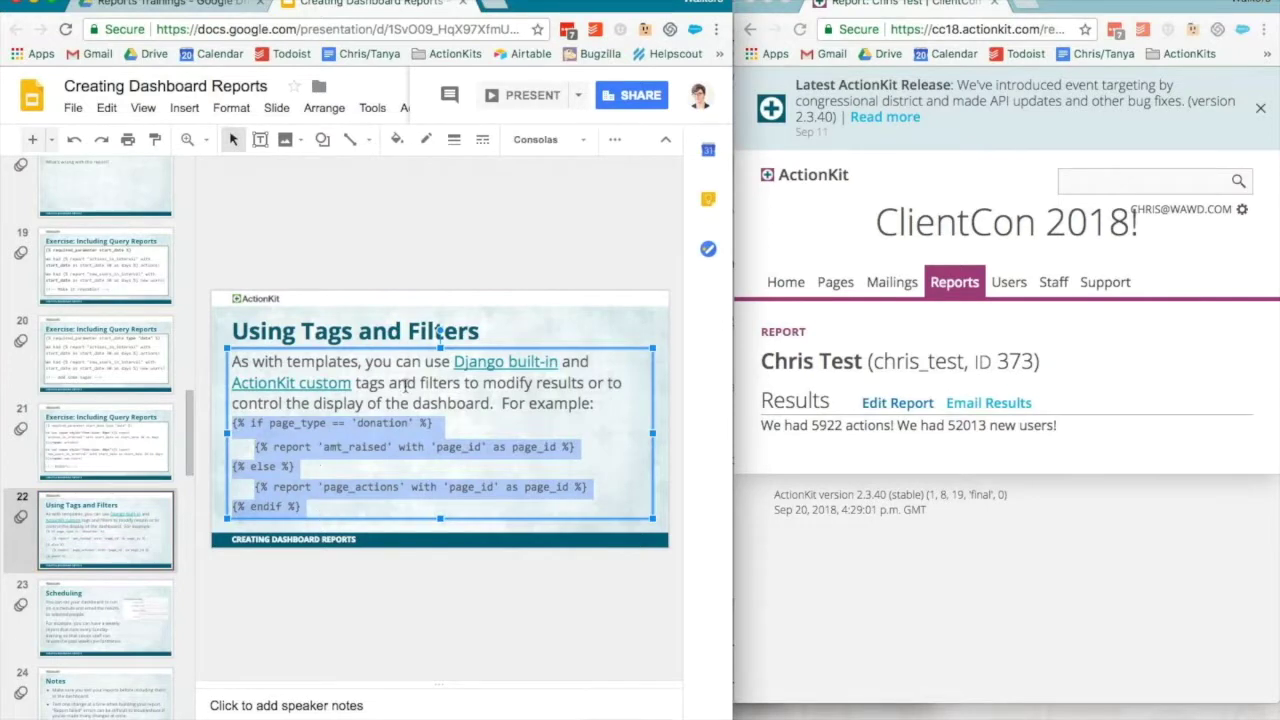